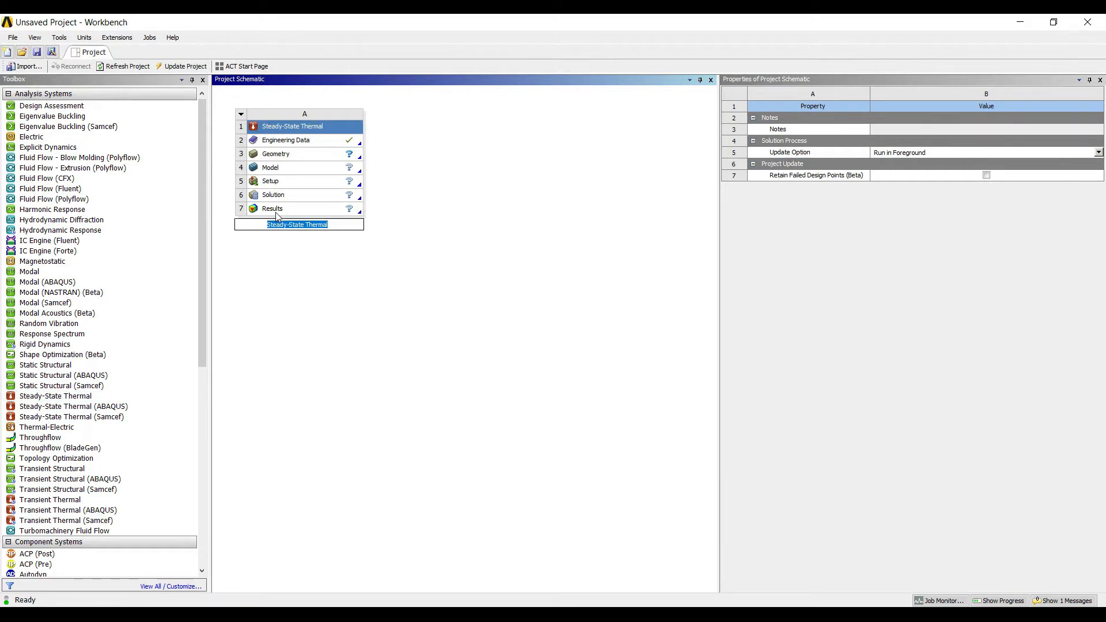
Step: Name the Steady-State Thermal system "stepped annular fin"
{"action": "type", "text": "stepped annular fin"}
{"action": "key", "text": "Return"}
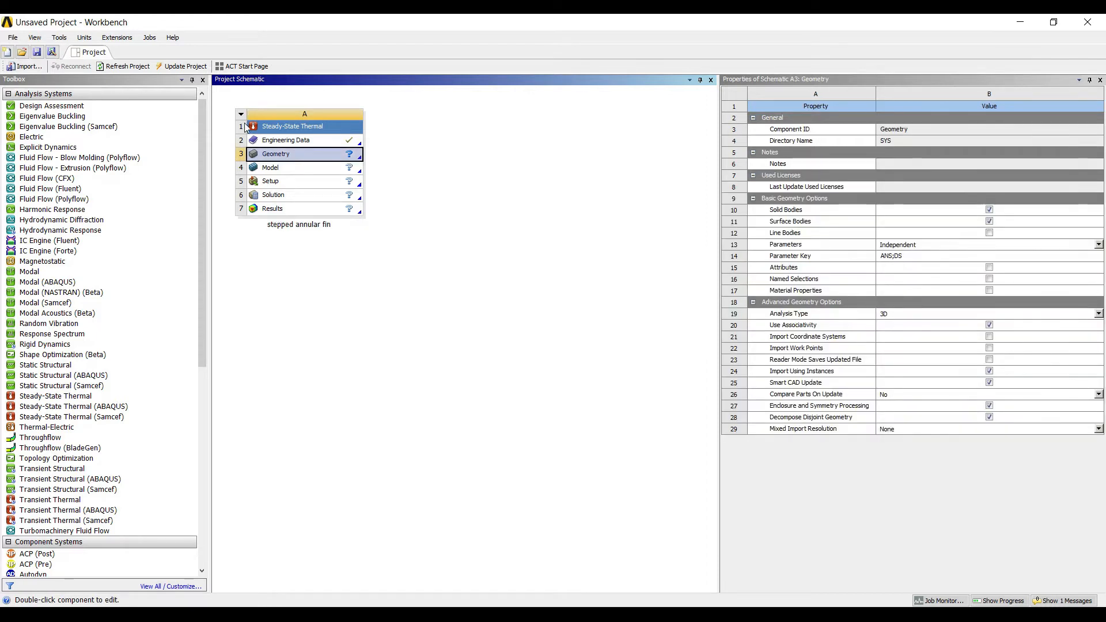
Step: Look through the General Materials source in Engineering Data down to Structural Steel, and return to the project schematic
{"action": "double_click", "coordinate": [288, 140]}
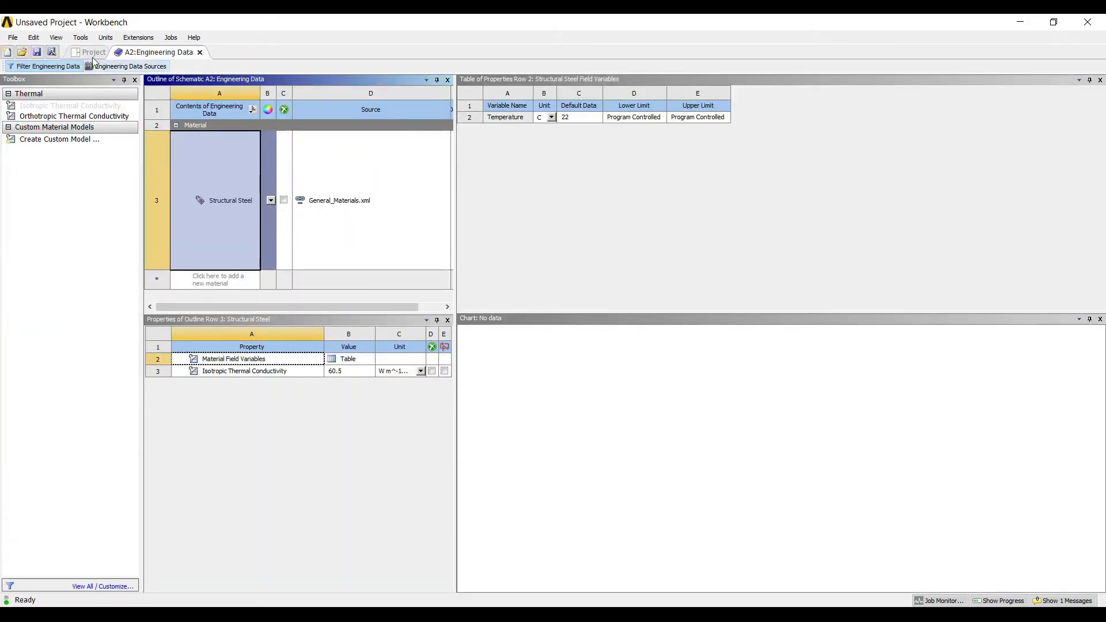
{"action": "left_click", "coordinate": [95, 64]}
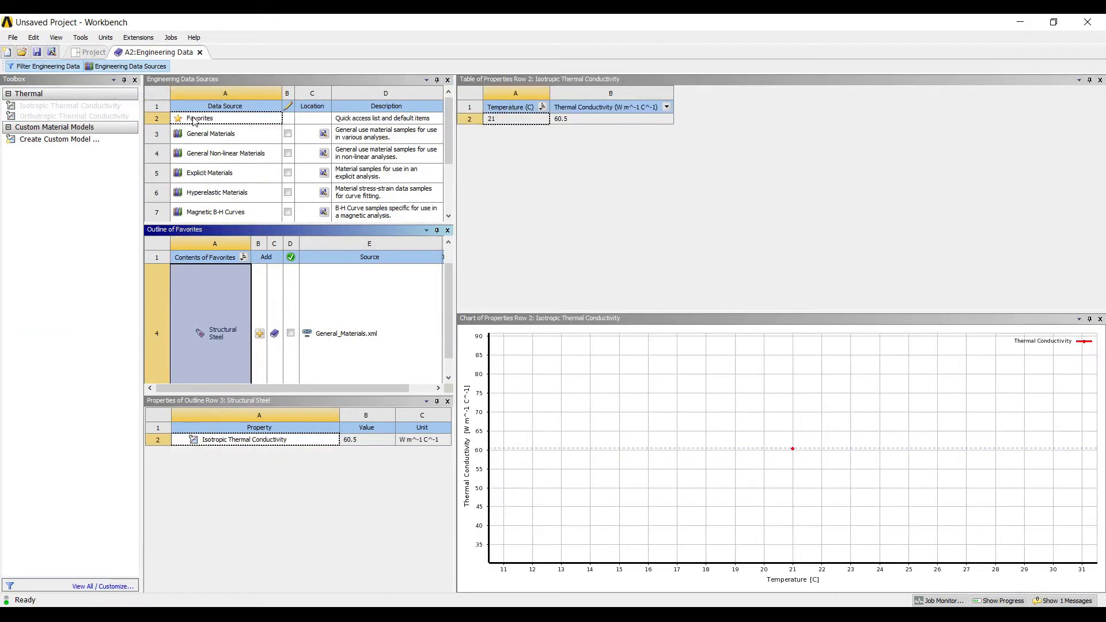
{"action": "left_click", "coordinate": [193, 119]}
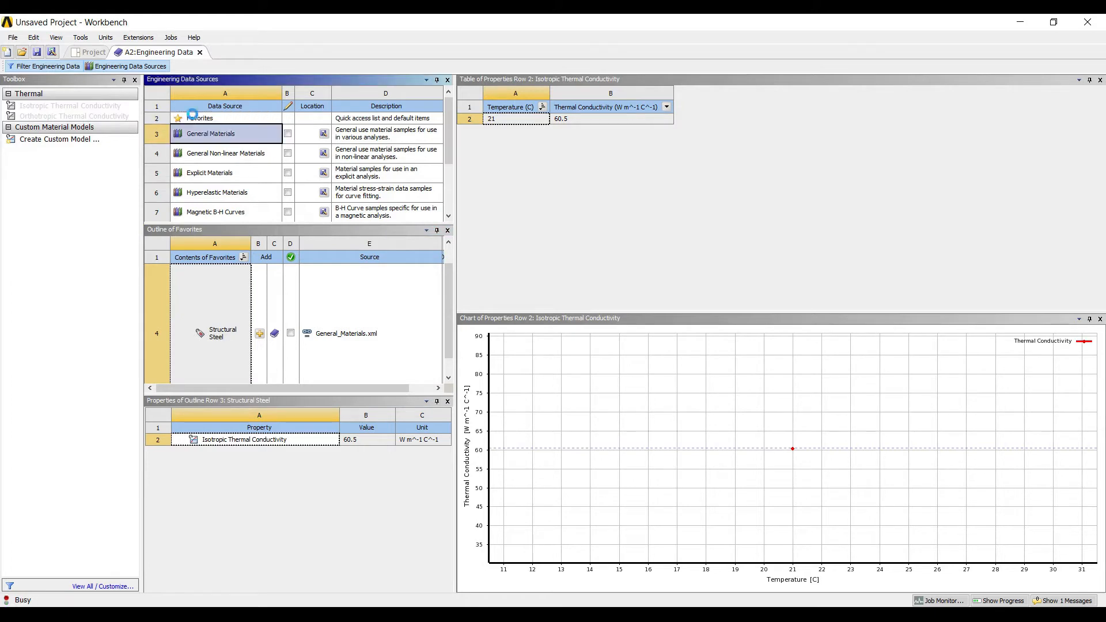
{"action": "scroll", "coordinate": [180, 271], "scroll_direction": "up", "scroll_amount": 5}
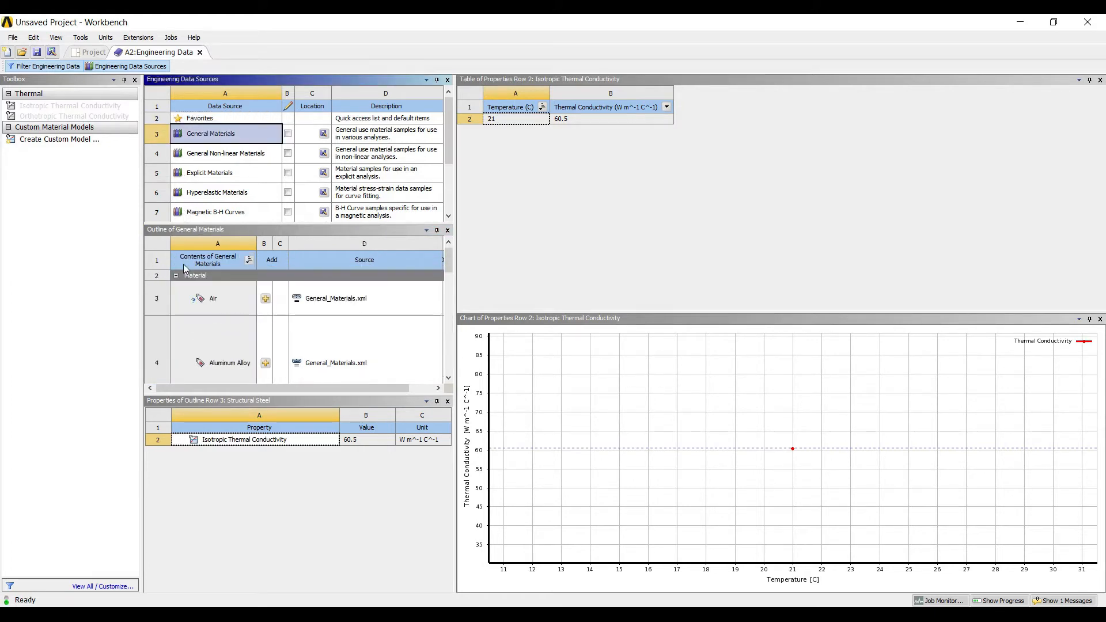
{"action": "left_click", "coordinate": [213, 298]}
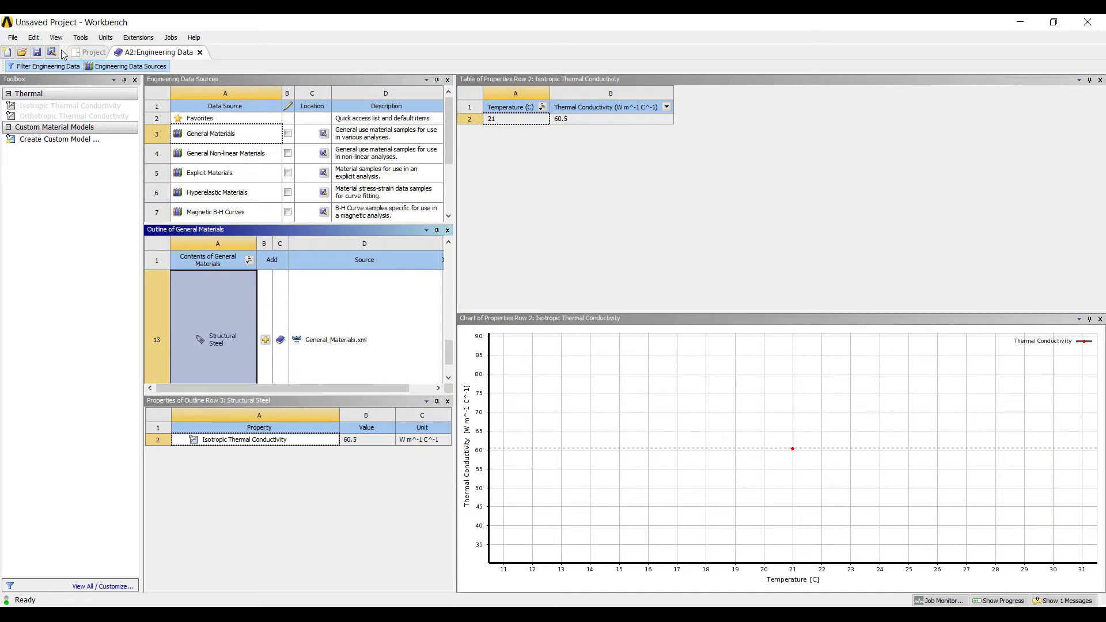
{"action": "left_click", "coordinate": [89, 52]}
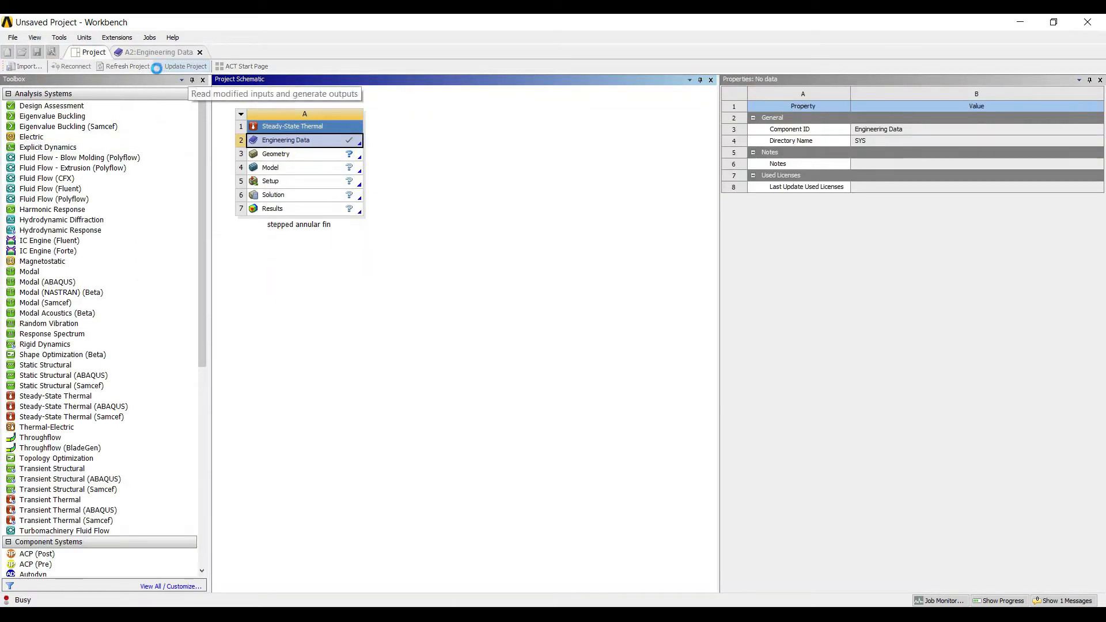
Step: Create a new DesignModeler geometry for the thermal system and set its length unit to millimetres
{"action": "left_click", "coordinate": [288, 154]}
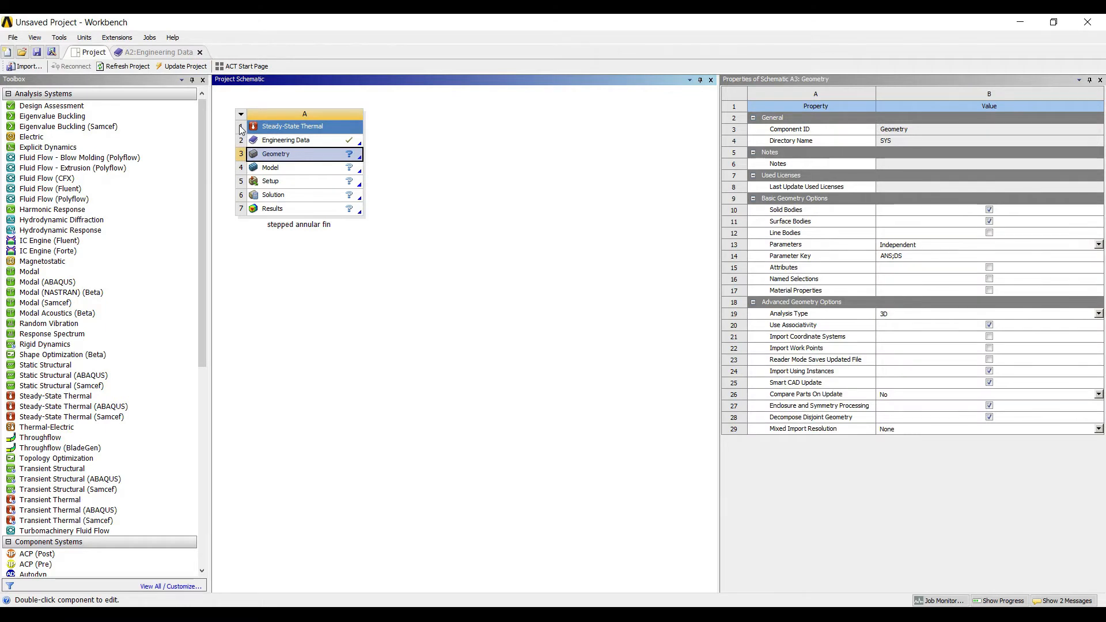
{"action": "right_click", "coordinate": [305, 152]}
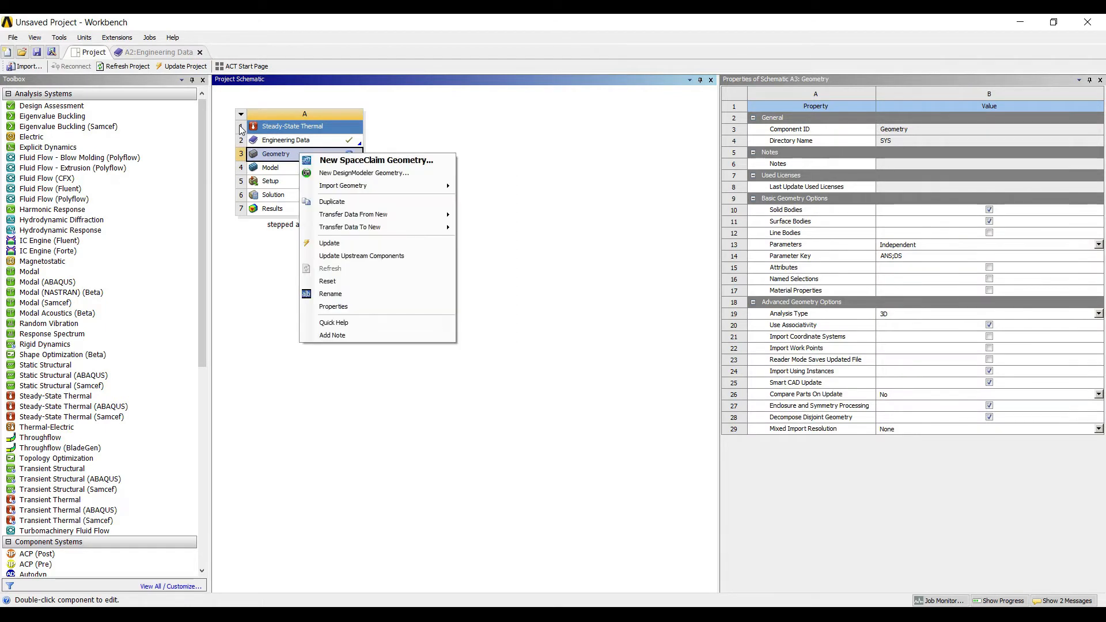
{"action": "left_click", "coordinate": [357, 172]}
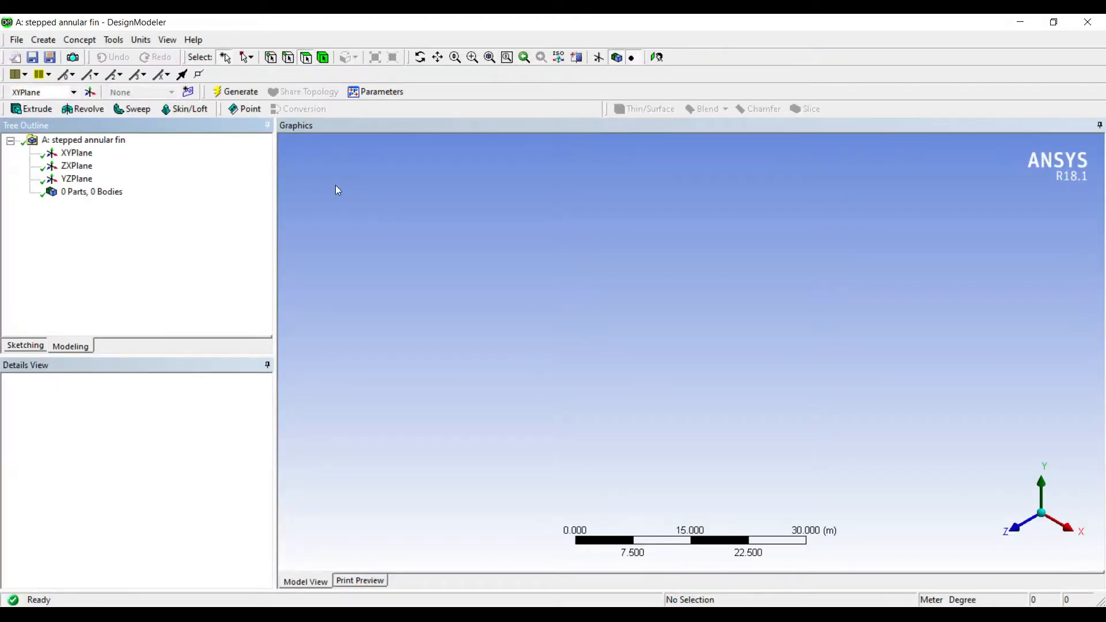
{"action": "left_click", "coordinate": [141, 39]}
{"action": "left_click", "coordinate": [151, 84]}
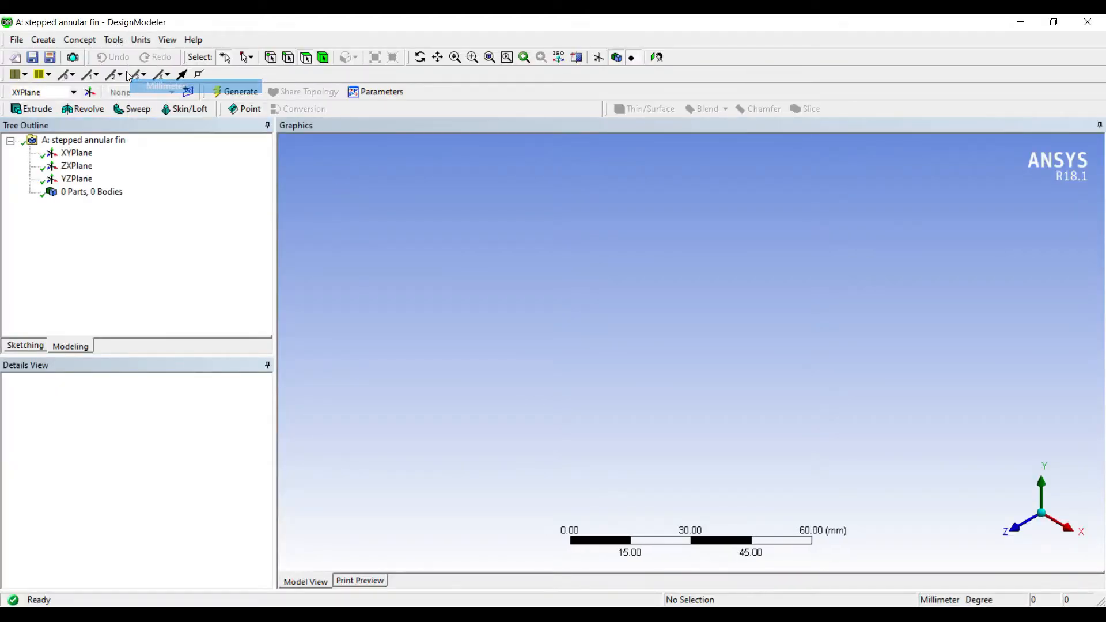
Step: Select the XYPlane, view it face-on and switch to sketching on it
{"action": "left_click", "coordinate": [80, 140]}
{"action": "left_click", "coordinate": [77, 153]}
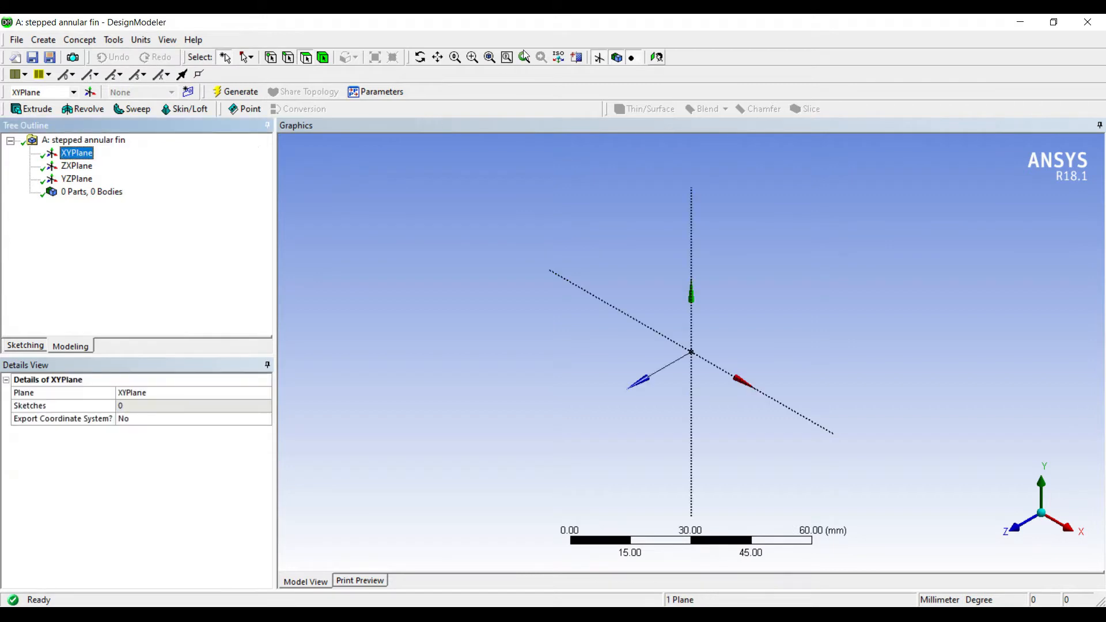
{"action": "left_click", "coordinate": [657, 57]}
{"action": "left_click", "coordinate": [25, 345]}
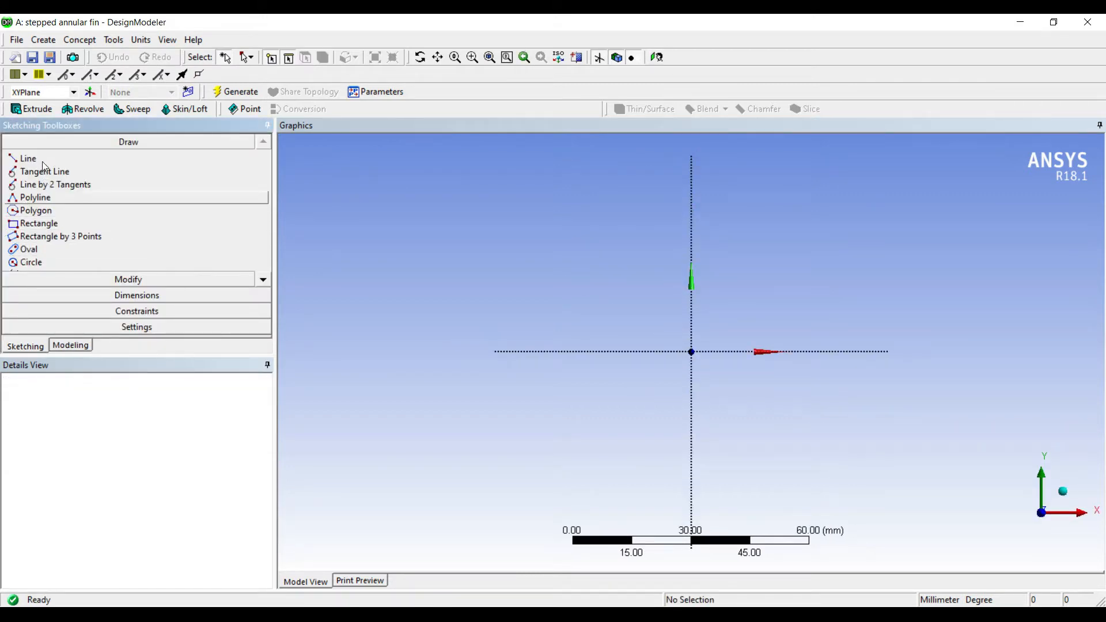
Step: Begin a polyline beside the Y axis with a vertical wall edge about 85 mm long, a base about 10 mm wide and the lowest rectangular fin
{"action": "left_click", "coordinate": [34, 197]}
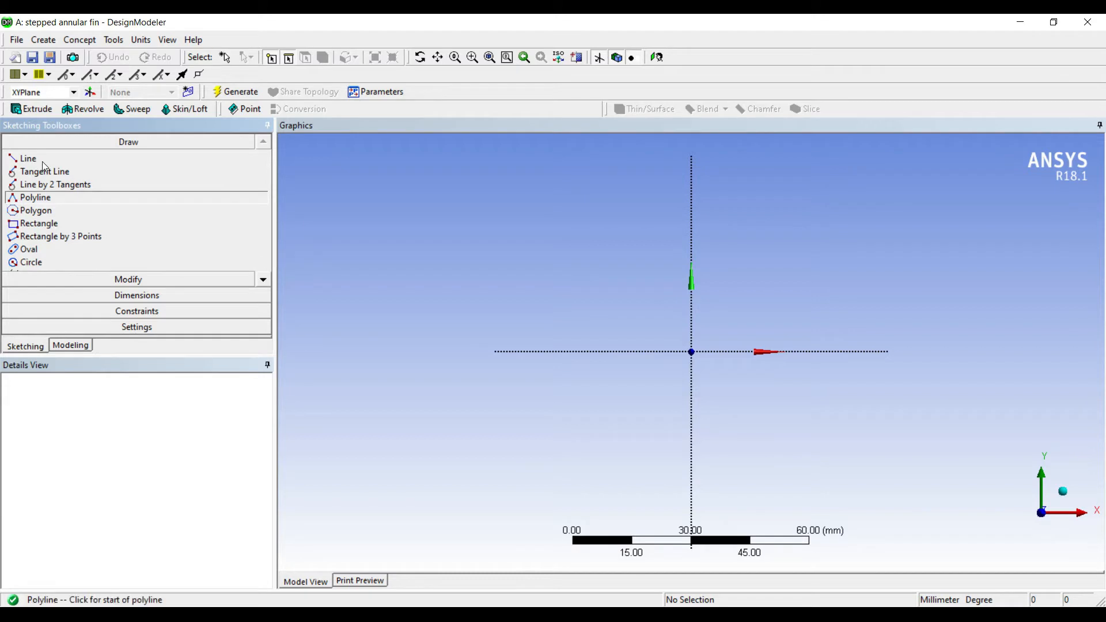
{"action": "left_click", "coordinate": [568, 142]}
{"action": "left_click", "coordinate": [571, 408]}
{"action": "left_click", "coordinate": [601, 407]}
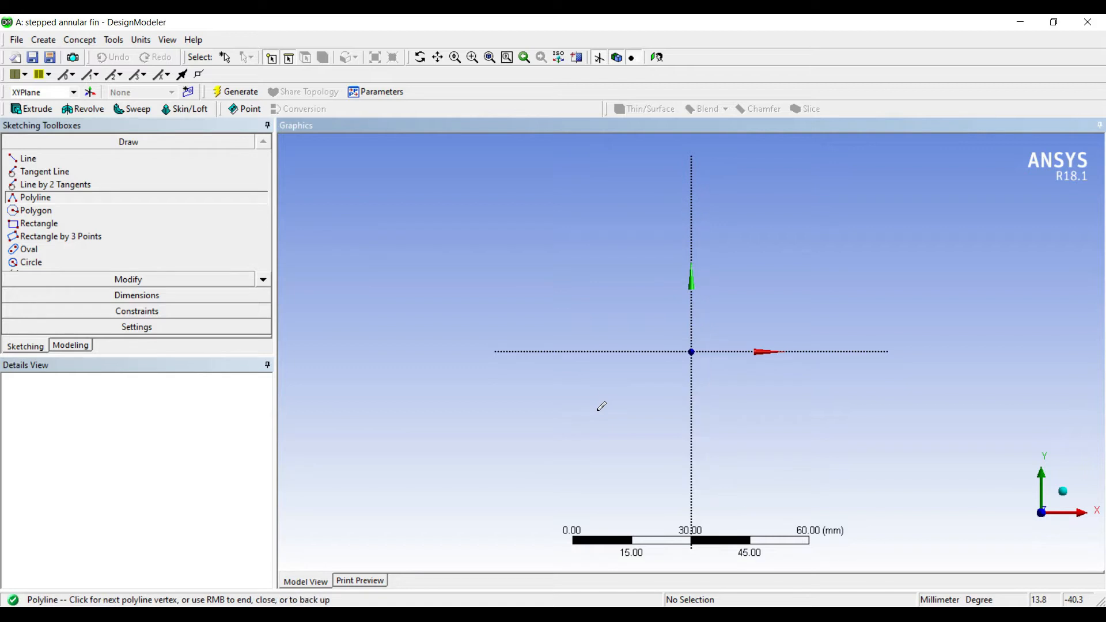
{"action": "left_click", "coordinate": [599, 352]}
{"action": "left_click", "coordinate": [686, 353]}
{"action": "left_click", "coordinate": [686, 325]}
{"action": "left_click", "coordinate": [599, 324]}
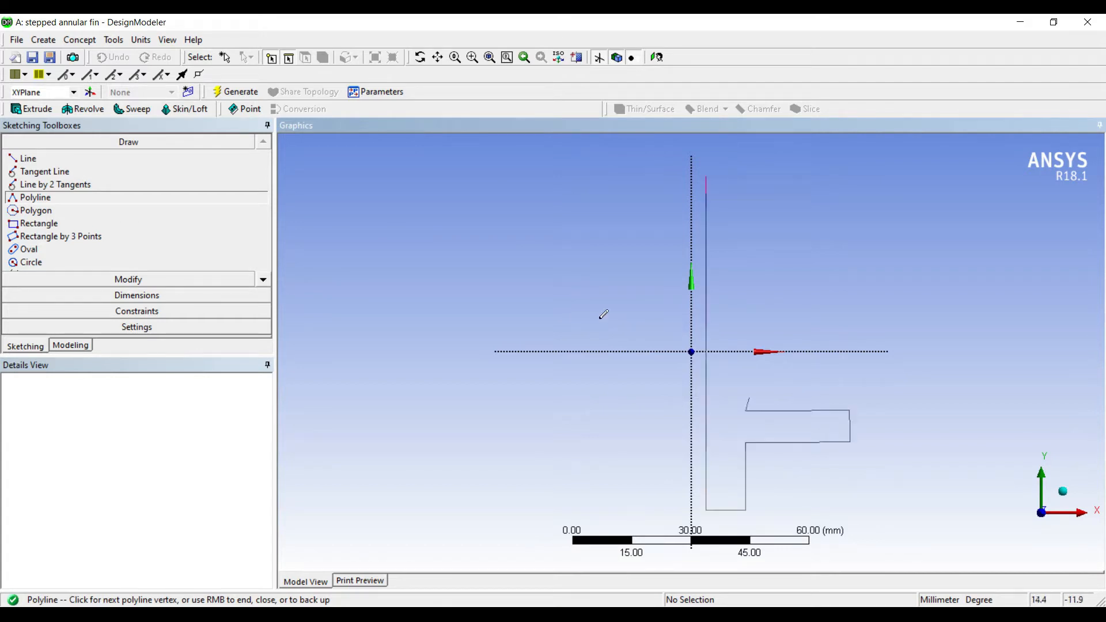
Step: Continue the polyline upward along the wall, outlining the second and third rectangular fins
{"action": "left_click", "coordinate": [746, 385]}
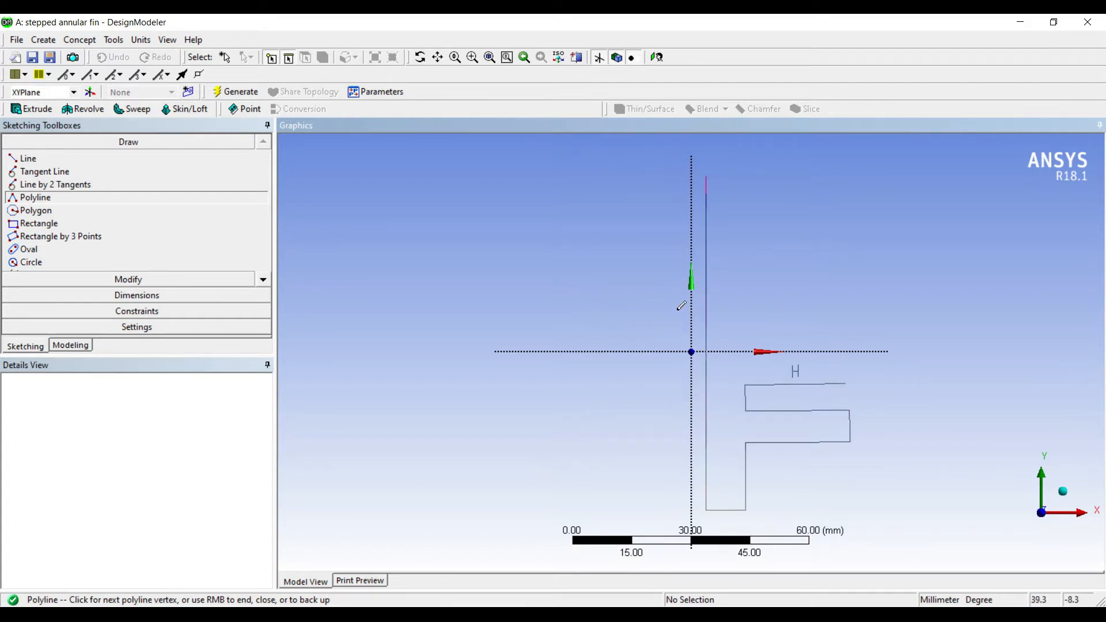
{"action": "left_click", "coordinate": [846, 383]}
{"action": "left_click", "coordinate": [845, 353]}
{"action": "left_click", "coordinate": [742, 351]}
{"action": "left_click", "coordinate": [743, 315]}
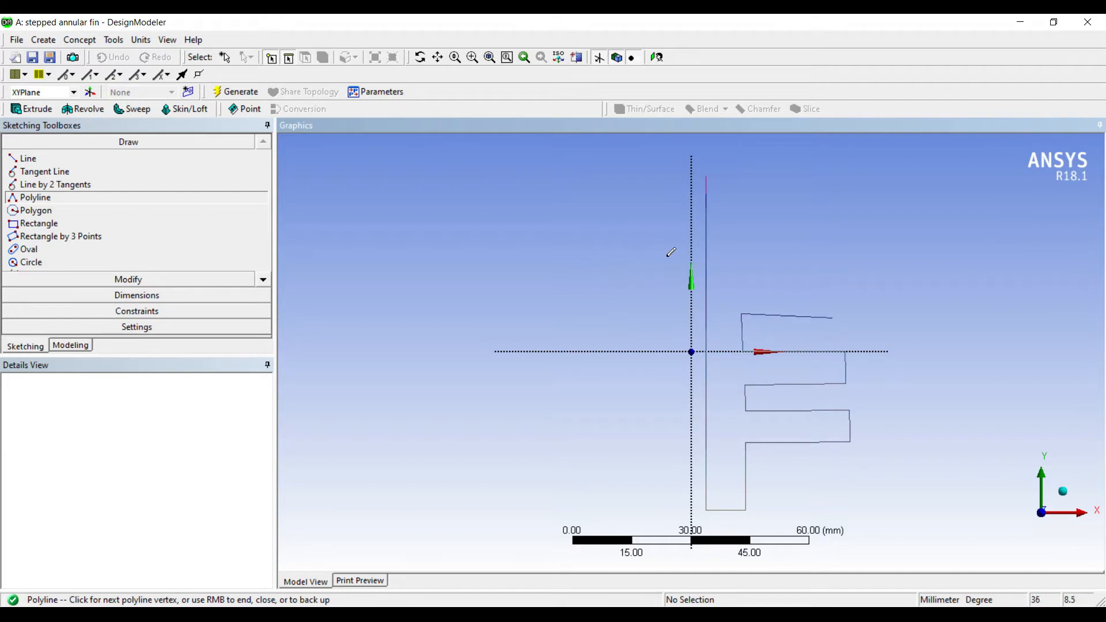
{"action": "left_click", "coordinate": [839, 316]}
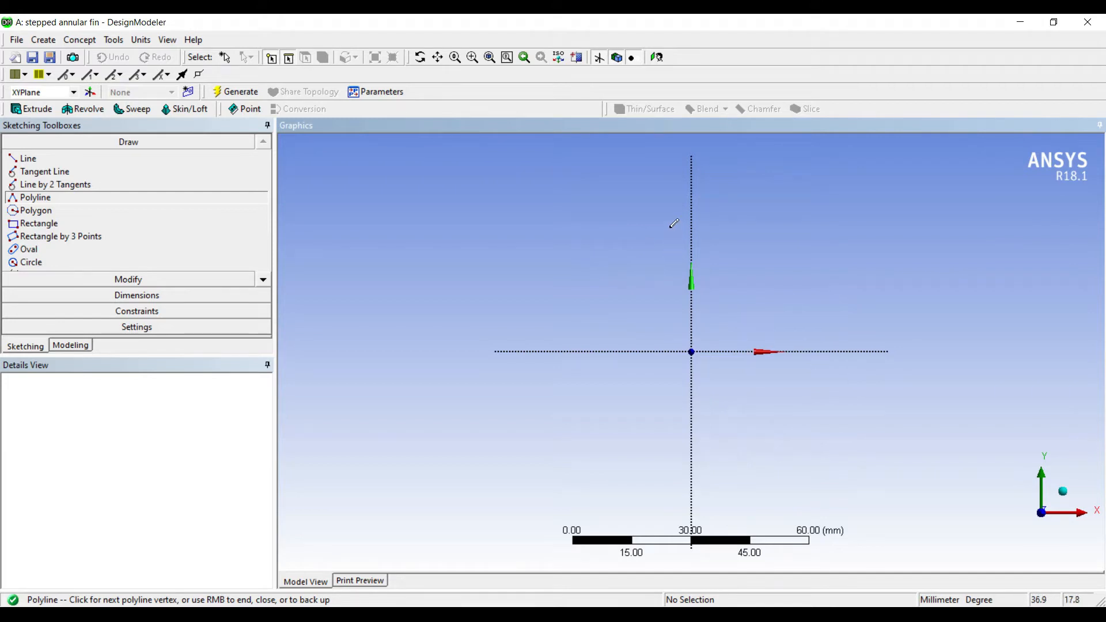
{"action": "left_click", "coordinate": [837, 282]}
{"action": "left_click", "coordinate": [742, 281]}
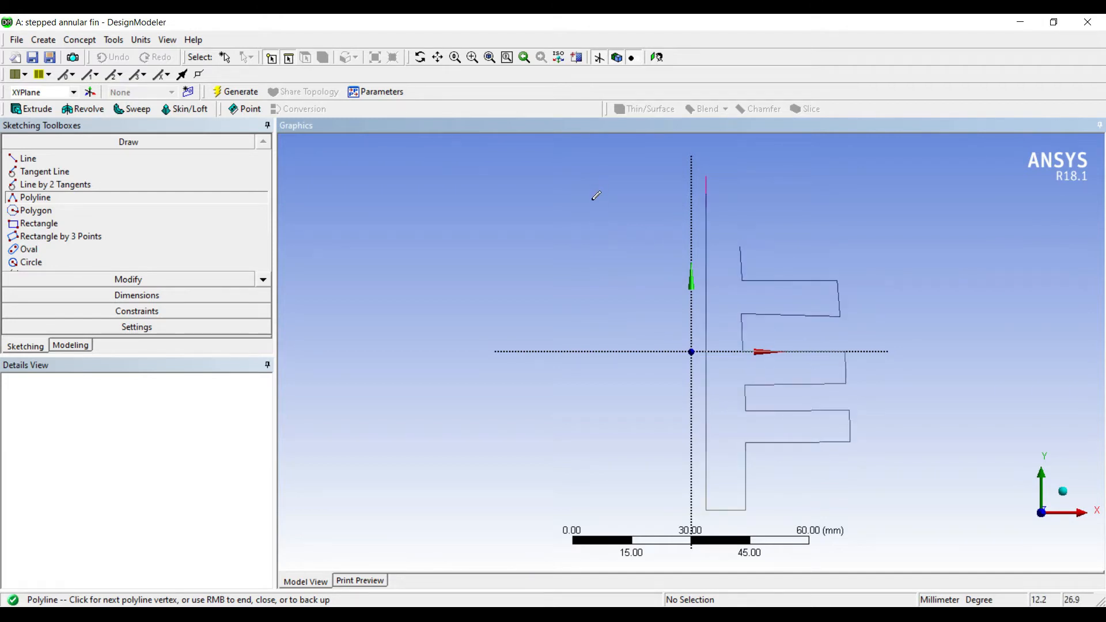
Step: Outline the fourth fin and the wall's upper end, and finish the polyline as a closed profile
{"action": "left_click", "coordinate": [740, 249]}
{"action": "left_click", "coordinate": [835, 250]}
{"action": "left_click", "coordinate": [835, 224]}
{"action": "left_click", "coordinate": [743, 224]}
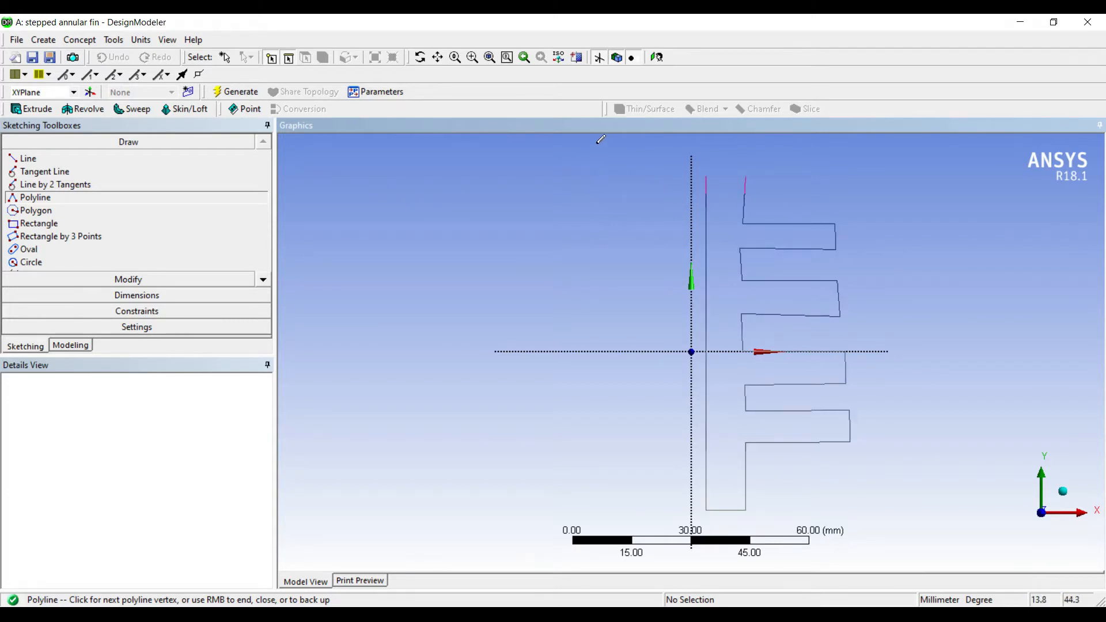
{"action": "right_click", "coordinate": [567, 145]}
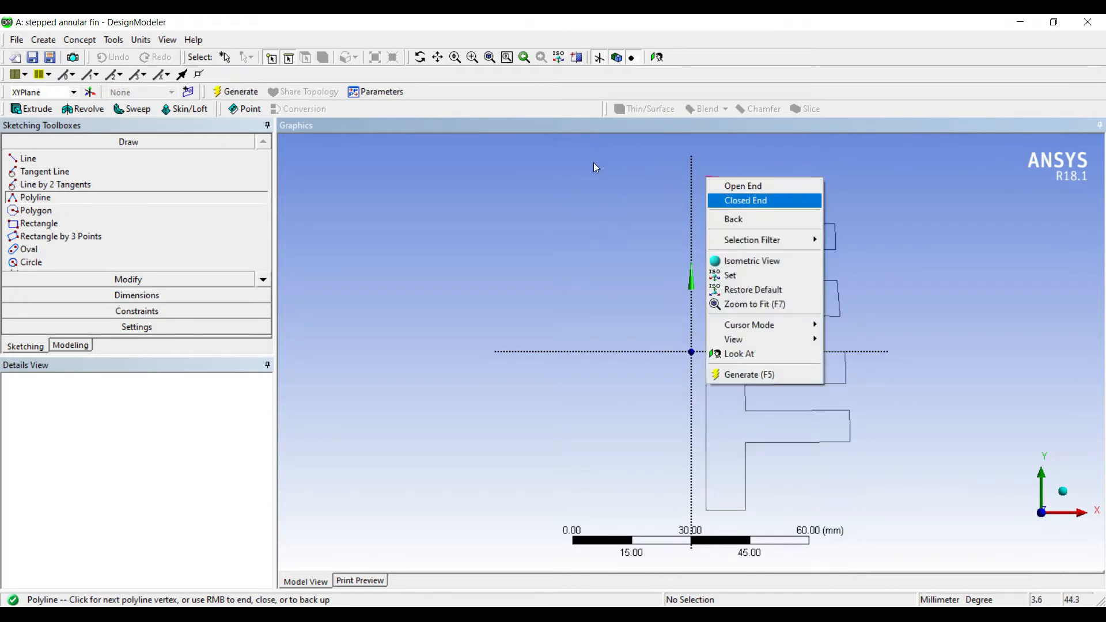
{"action": "key", "text": "Return"}
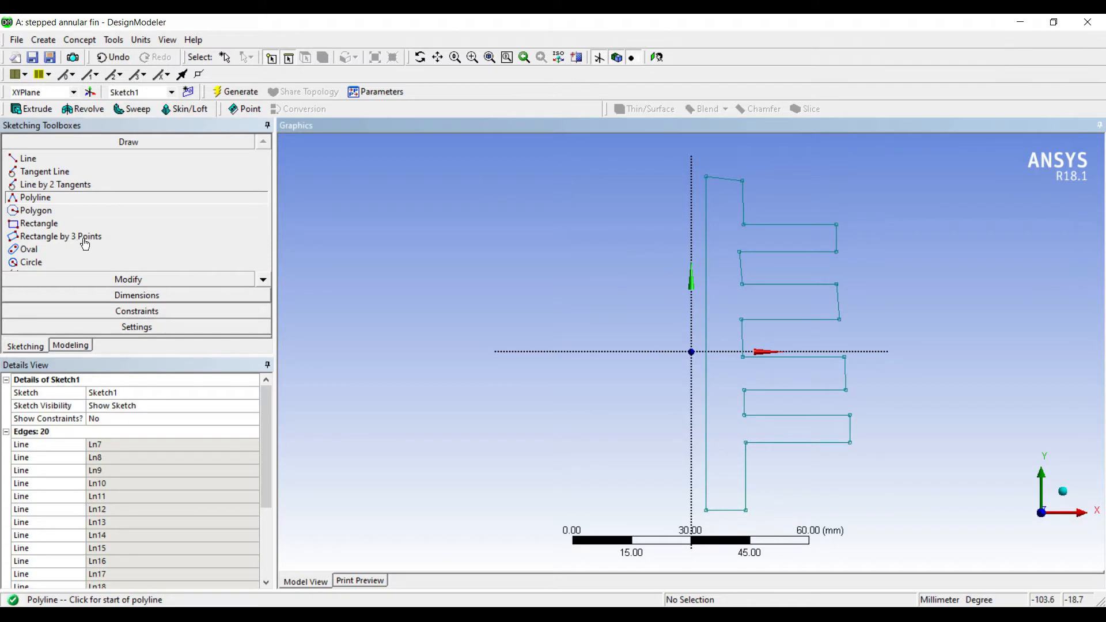
Step: Apply horizontal and vertical constraints to the slanted edges of the fin profile so all its sides are square
{"action": "left_click", "coordinate": [116, 311]}
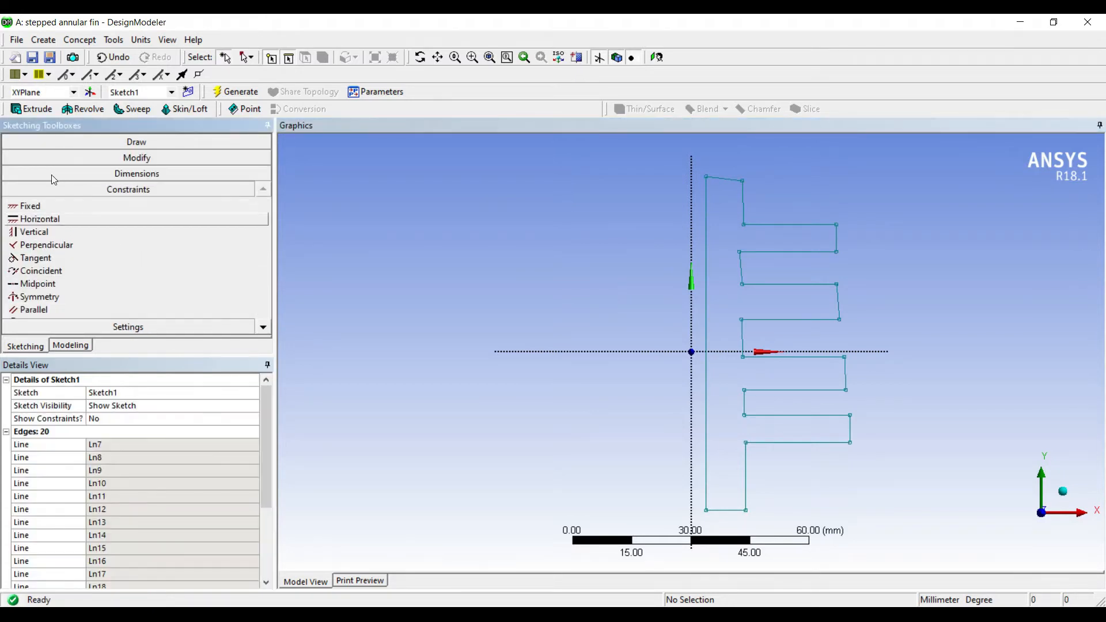
{"action": "left_click", "coordinate": [40, 219]}
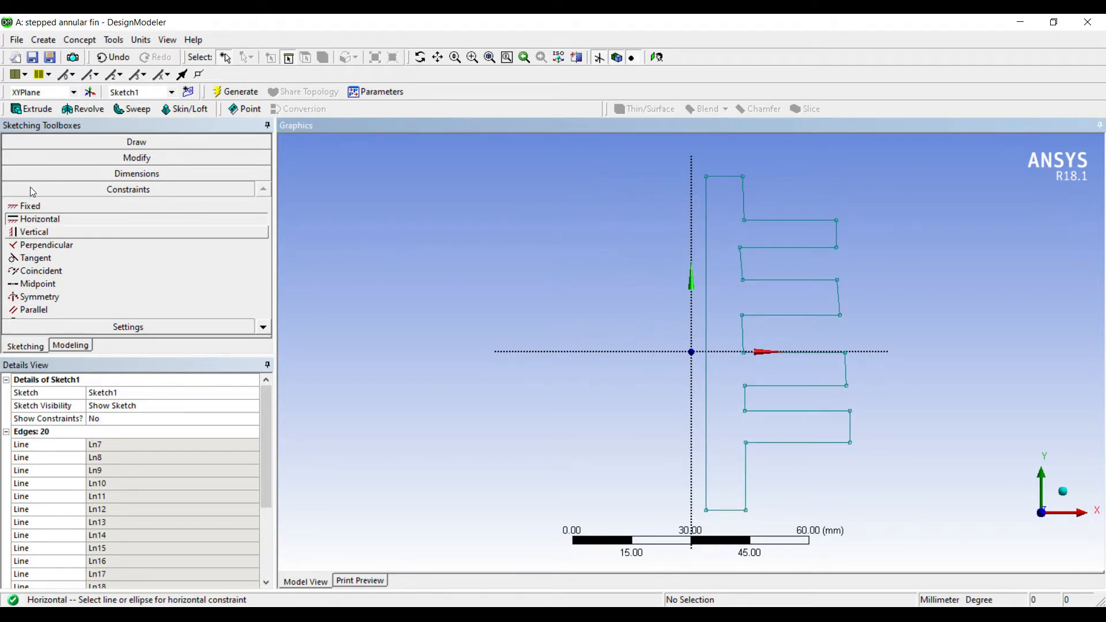
{"action": "left_click", "coordinate": [34, 232]}
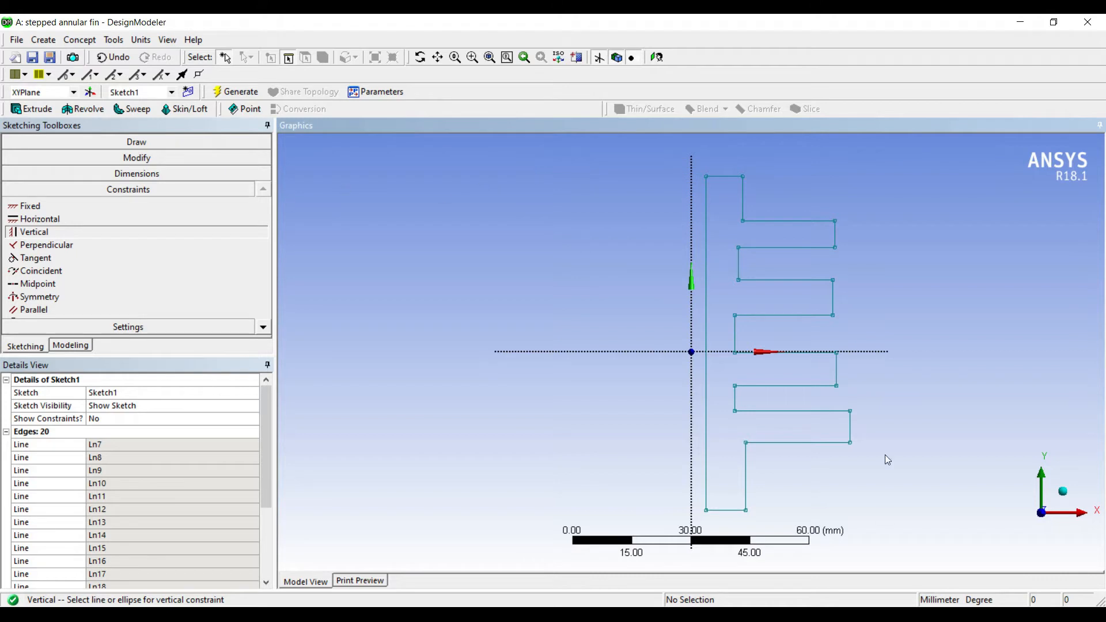
Step: Dimension the long vertical wall edge and set its height to 100 mm
{"action": "left_click", "coordinate": [122, 173]}
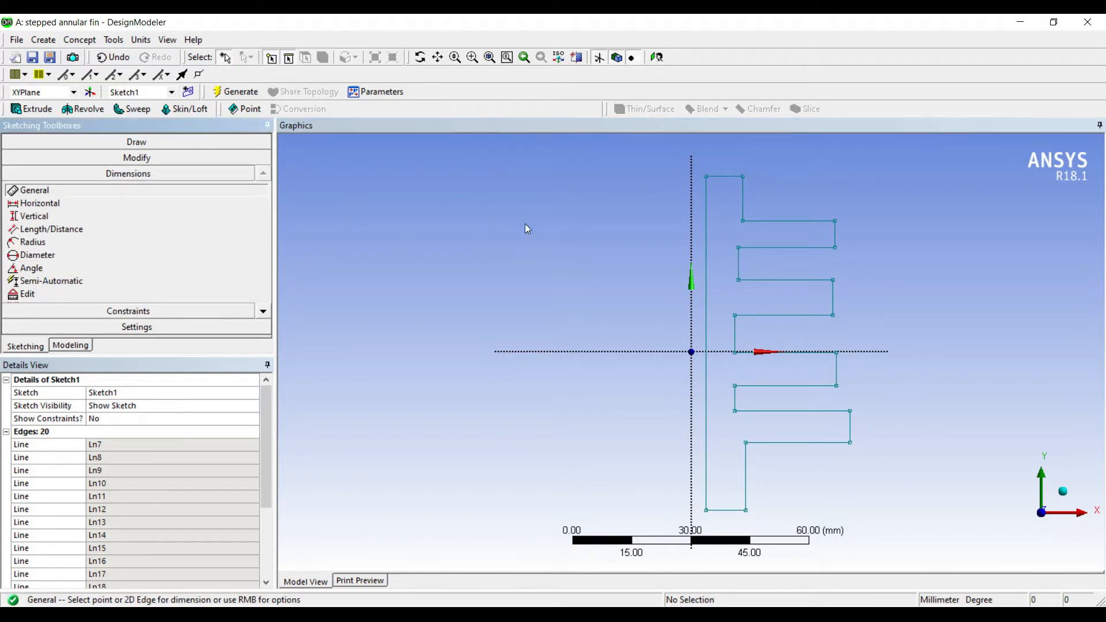
{"action": "left_click", "coordinate": [707, 284]}
{"action": "left_click", "coordinate": [537, 277]}
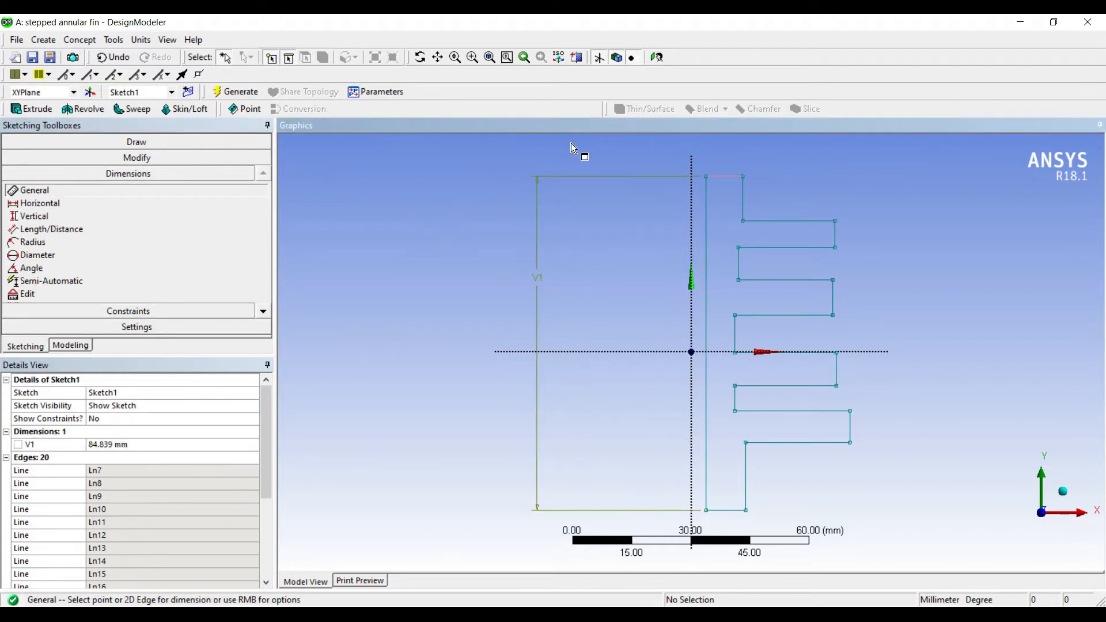
{"action": "left_click", "coordinate": [133, 444]}
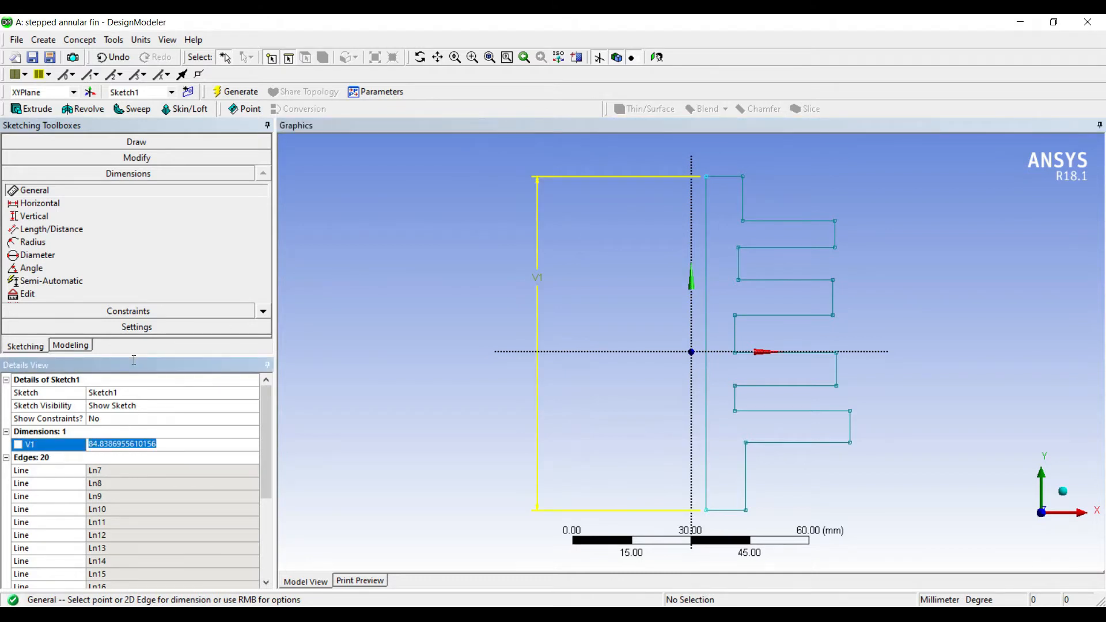
{"action": "type", "text": "100"}
{"action": "key", "text": "Return"}
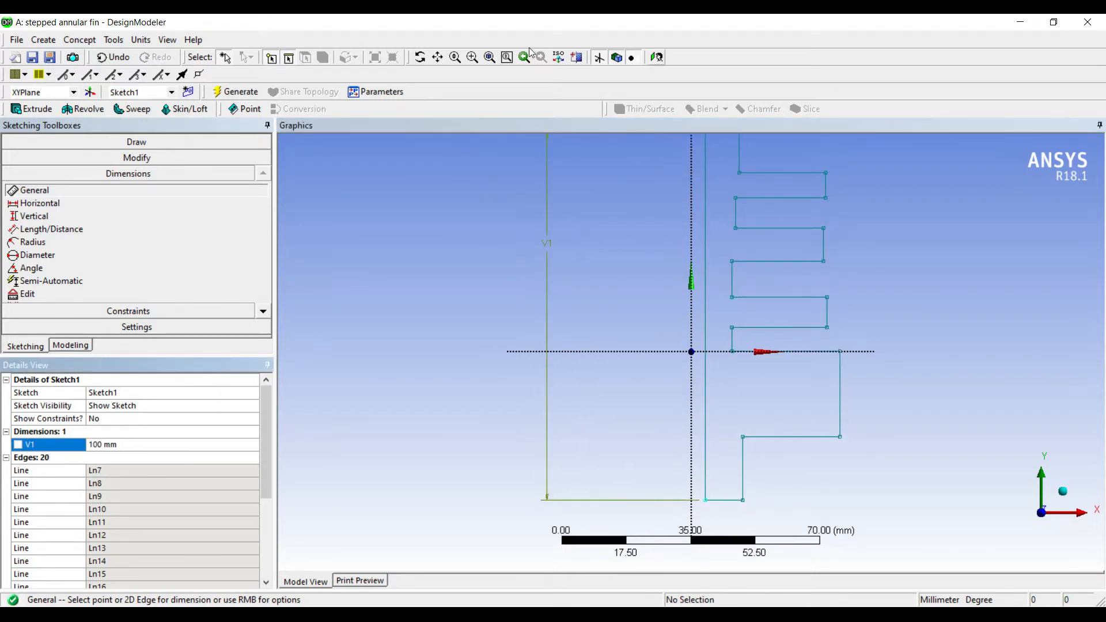
Step: Dimension the wall's top and bottom edge widths, and set the bottom width to 6 mm
{"action": "left_click", "coordinate": [725, 155]}
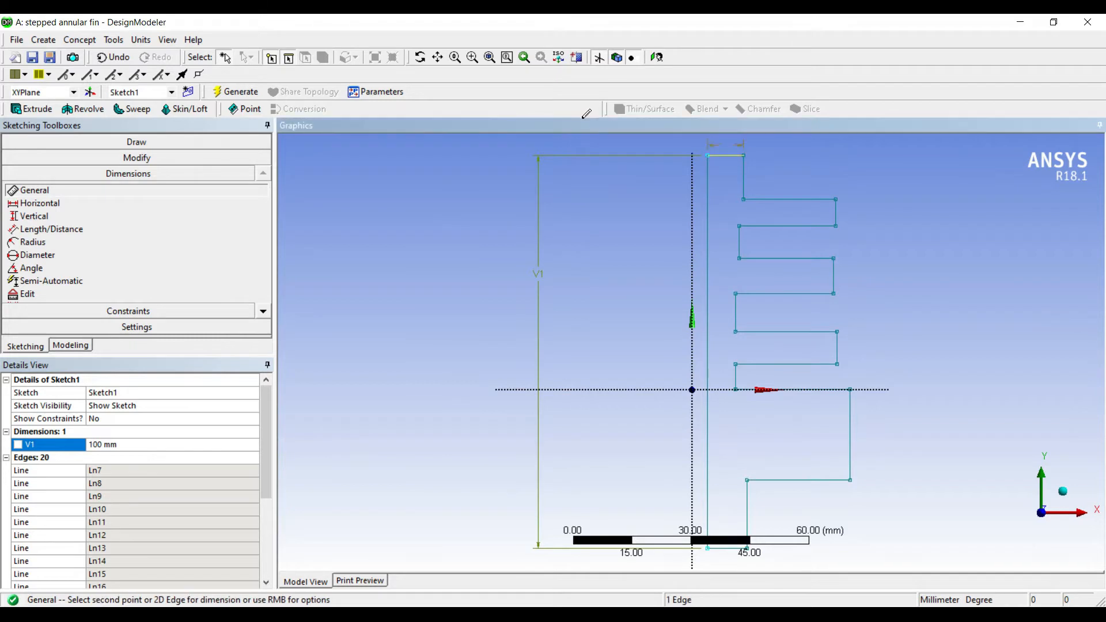
{"action": "left_click", "coordinate": [729, 144]}
{"action": "left_click", "coordinate": [728, 549]}
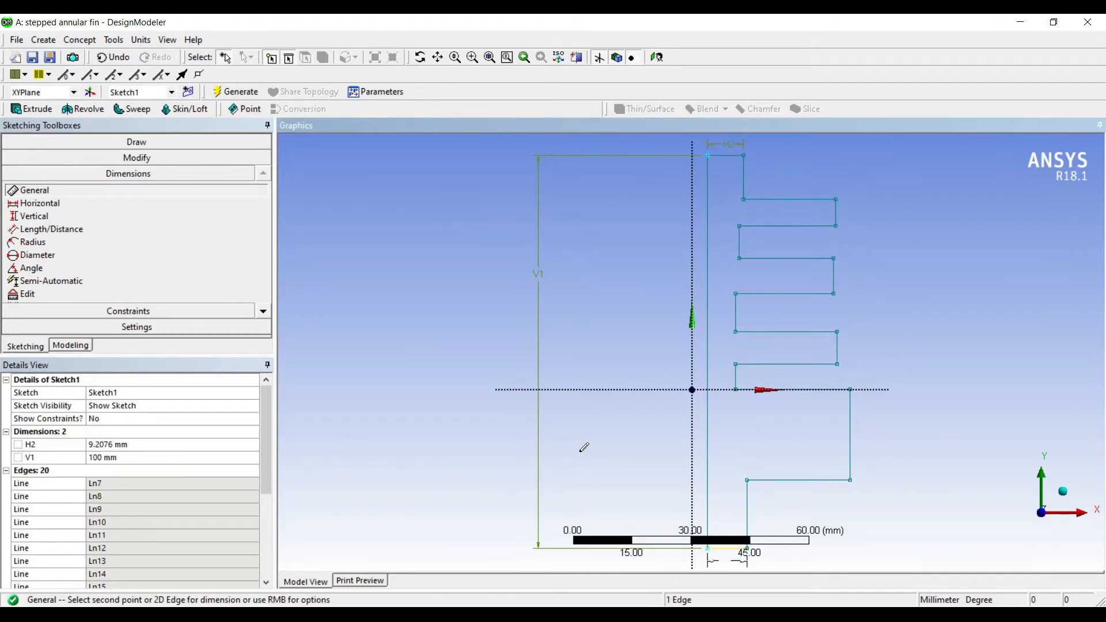
{"action": "left_click", "coordinate": [725, 563]}
{"action": "left_click", "coordinate": [110, 458]}
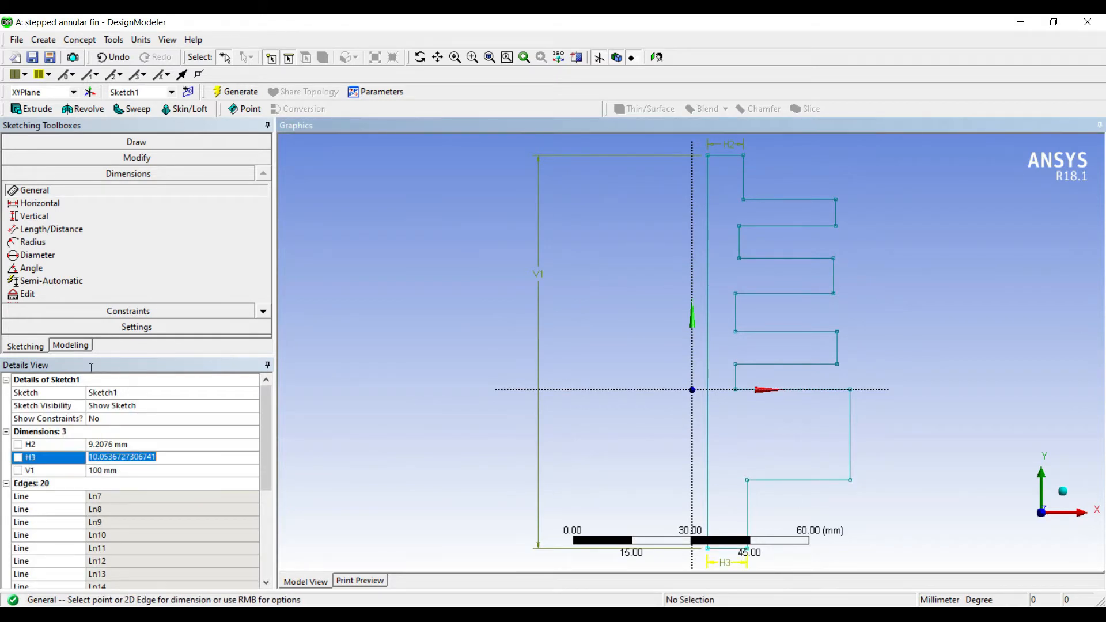
{"action": "type", "text": "1"}
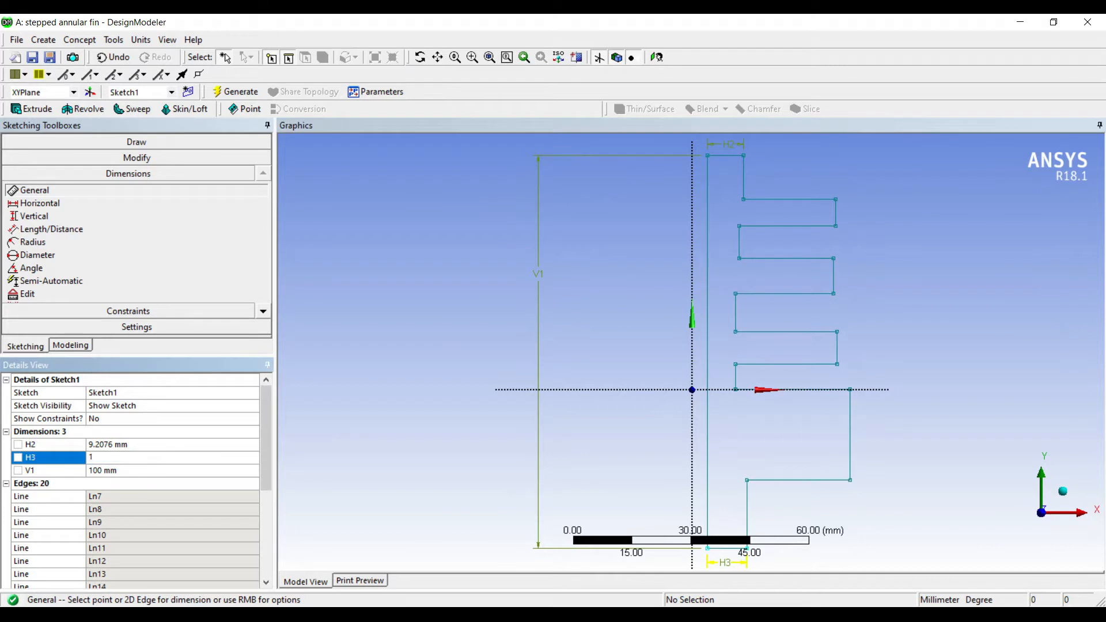
{"action": "key", "text": "Return"}
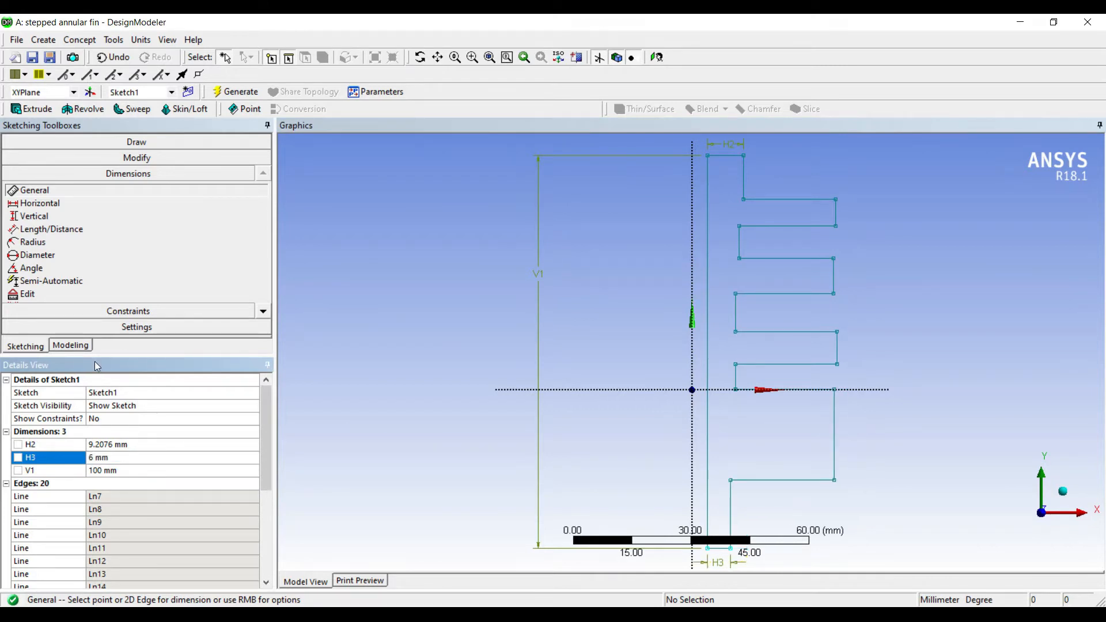
Step: Set the width dimension of the wall's top edge to 6 mm
{"action": "left_click", "coordinate": [85, 470]}
{"action": "left_click", "coordinate": [95, 444]}
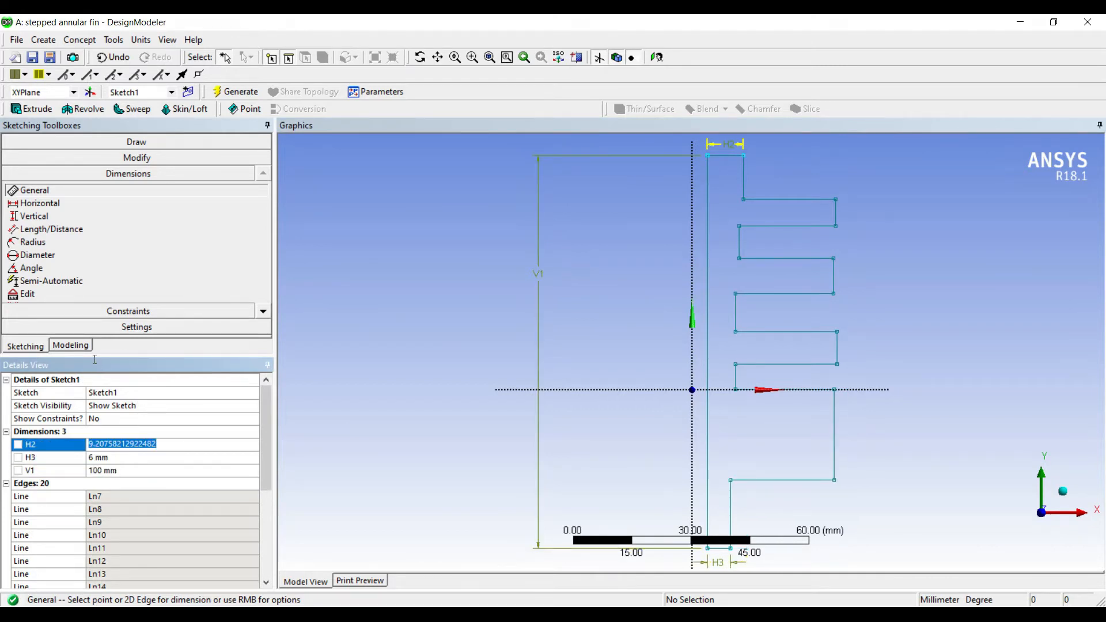
{"action": "type", "text": "6"}
{"action": "key", "text": "Return"}
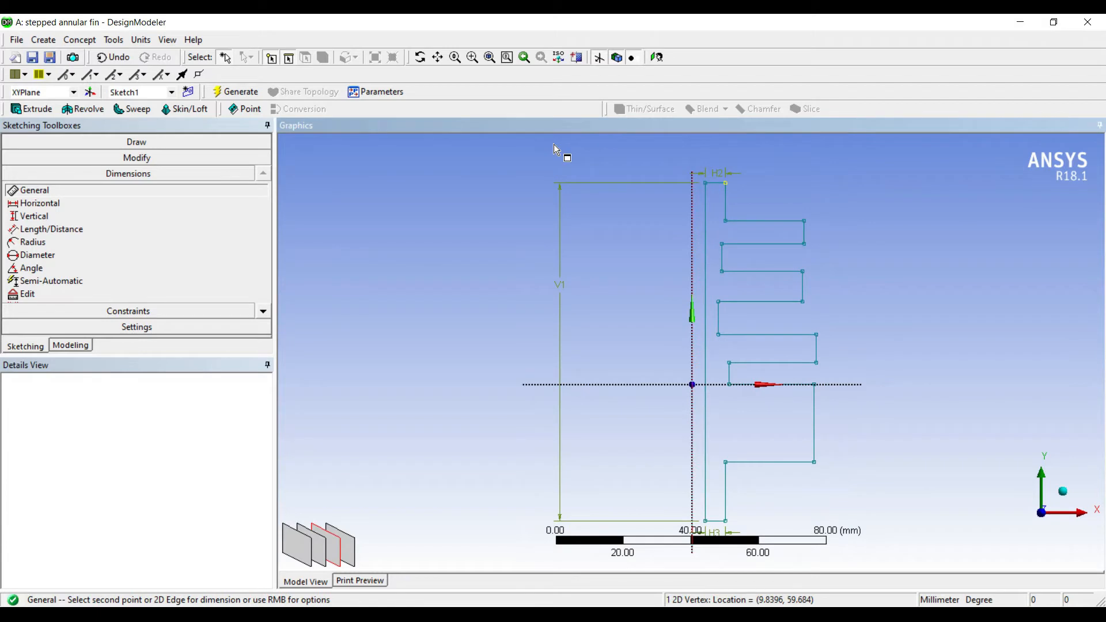
Step: Dimension the horizontal distance from the vertical axis to the wall's top outer corner and set it to 10 mm
{"action": "left_click", "coordinate": [554, 144]}
{"action": "left_click", "coordinate": [557, 126]}
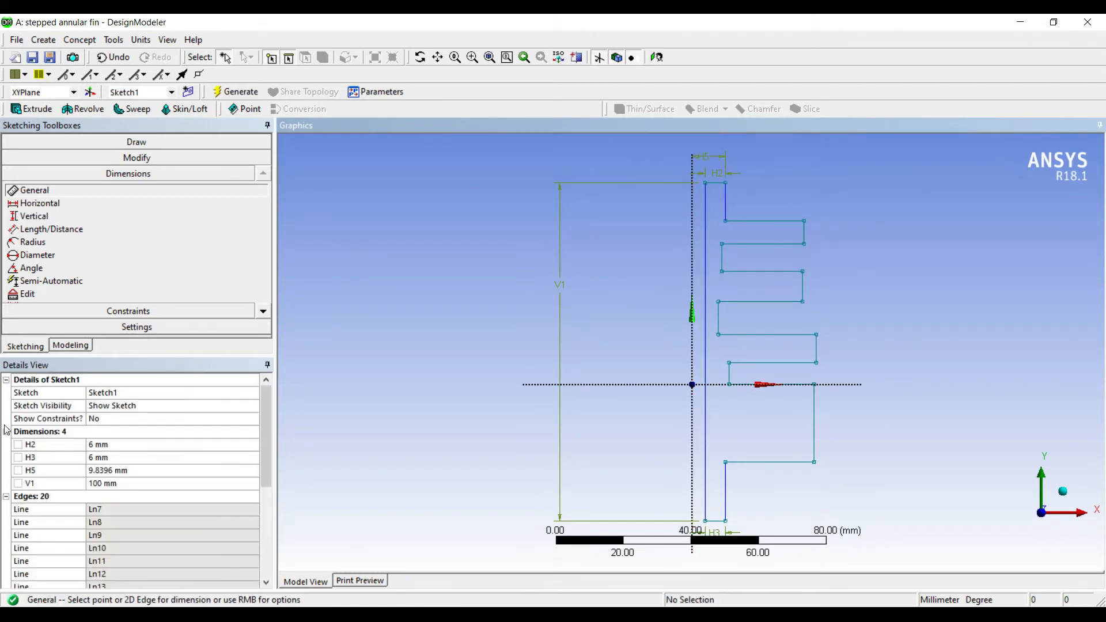
{"action": "left_click", "coordinate": [87, 379]}
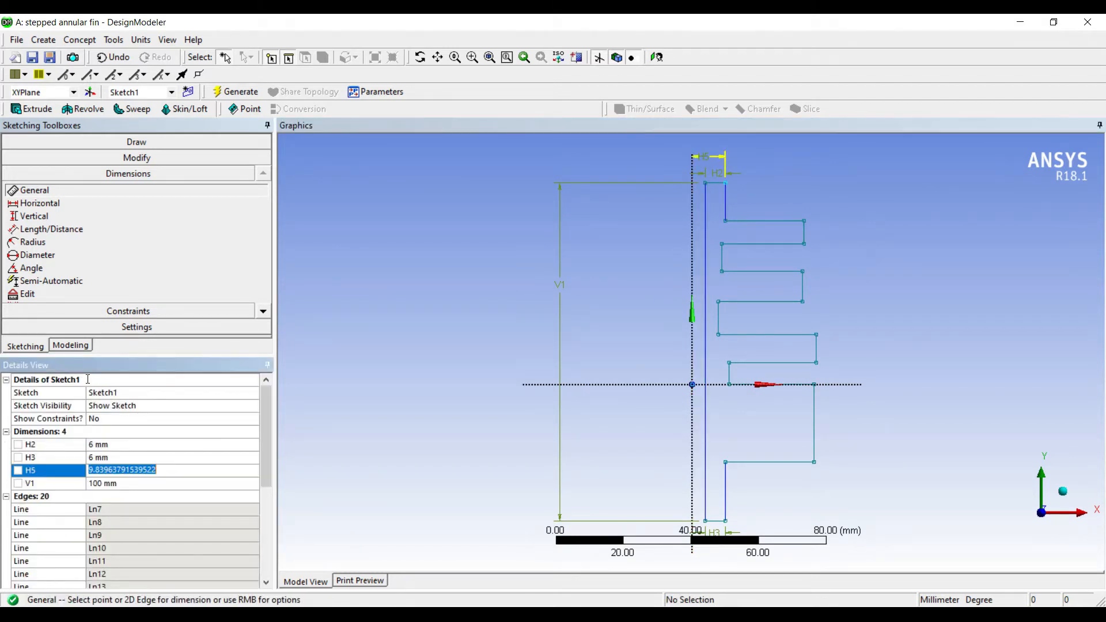
{"action": "type", "text": "10"}
{"action": "key", "text": "Return"}
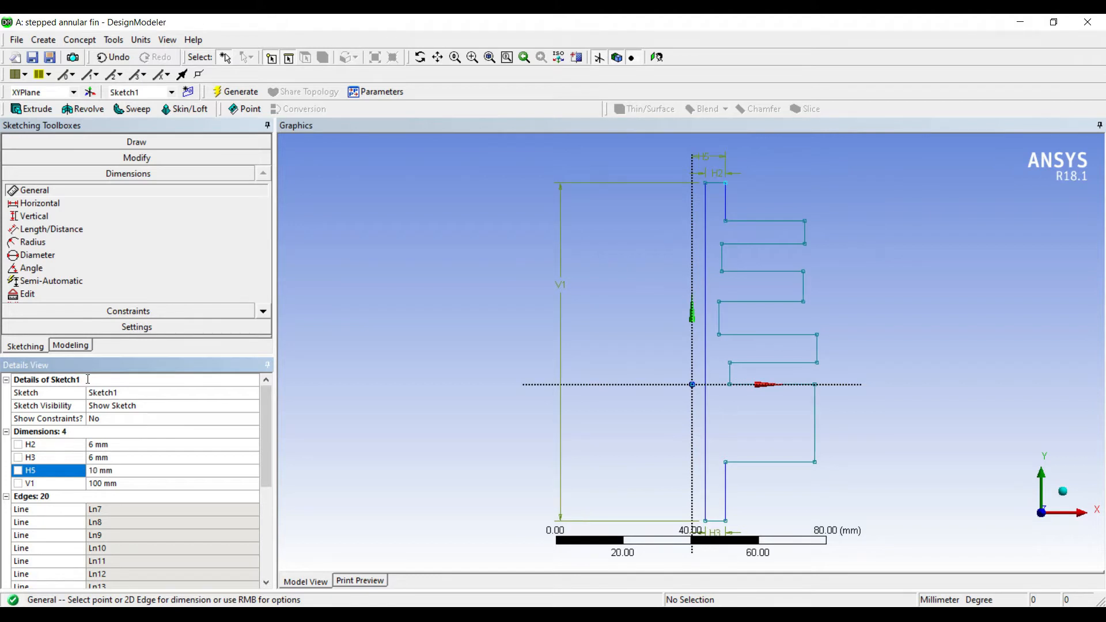
Step: Dimension the wall's outer edges above the top fin and below the bottom fin, and set both heights to 15 mm
{"action": "left_click", "coordinate": [582, 165]}
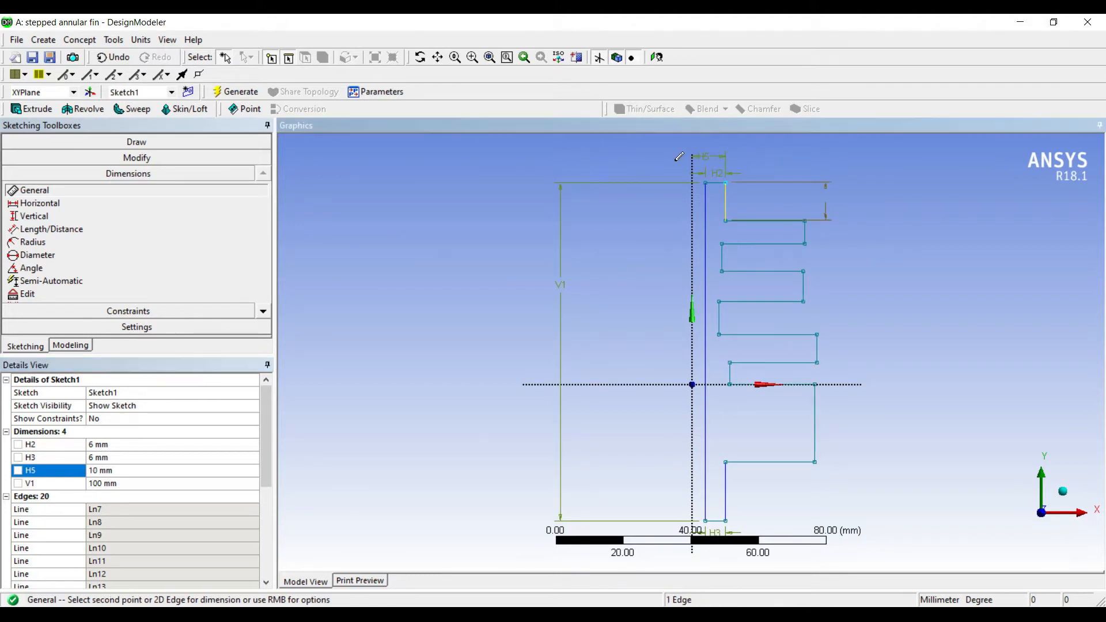
{"action": "left_click", "coordinate": [776, 162]}
{"action": "left_click", "coordinate": [581, 396]}
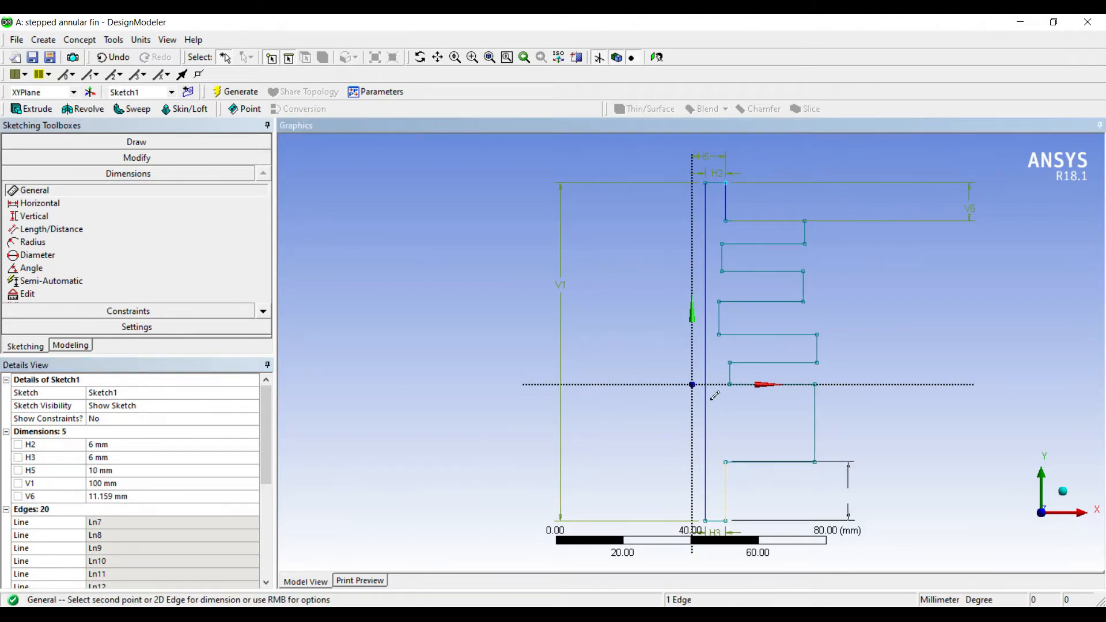
{"action": "left_click", "coordinate": [799, 402]}
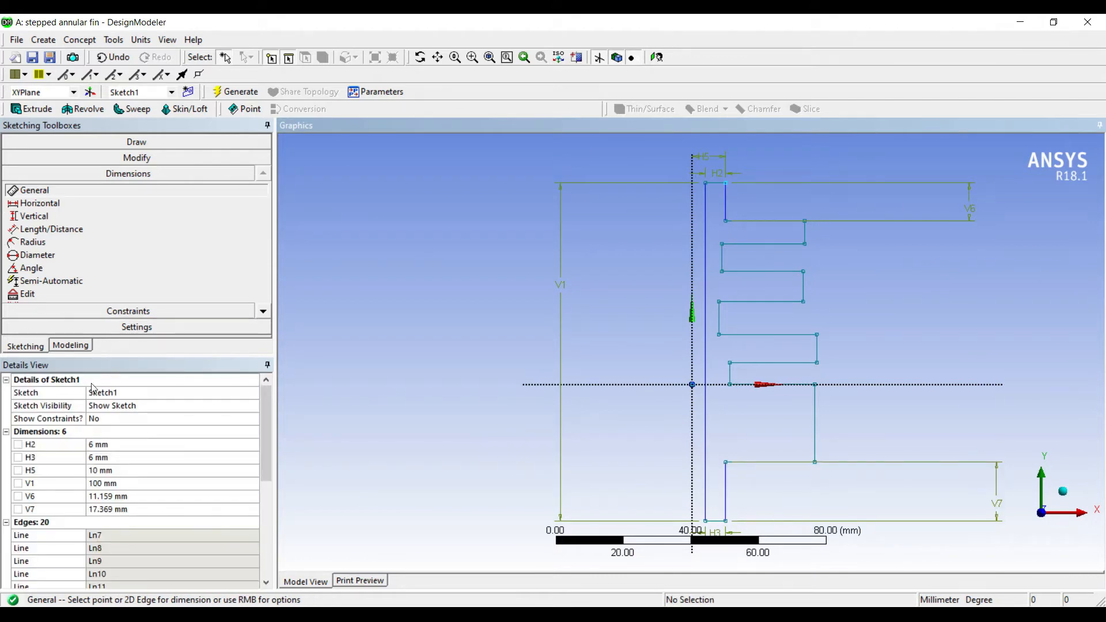
{"action": "left_click", "coordinate": [98, 496]}
{"action": "type", "text": "15"}
{"action": "key", "text": "Return"}
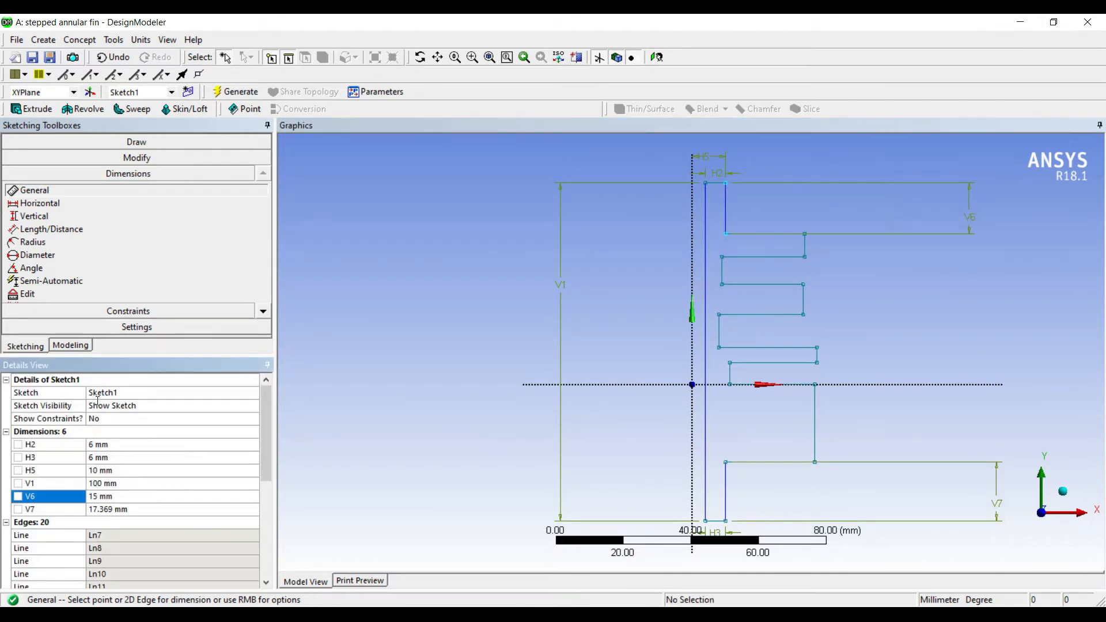
{"action": "left_click", "coordinate": [111, 510]}
{"action": "type", "text": "15"}
{"action": "key", "text": "Return"}
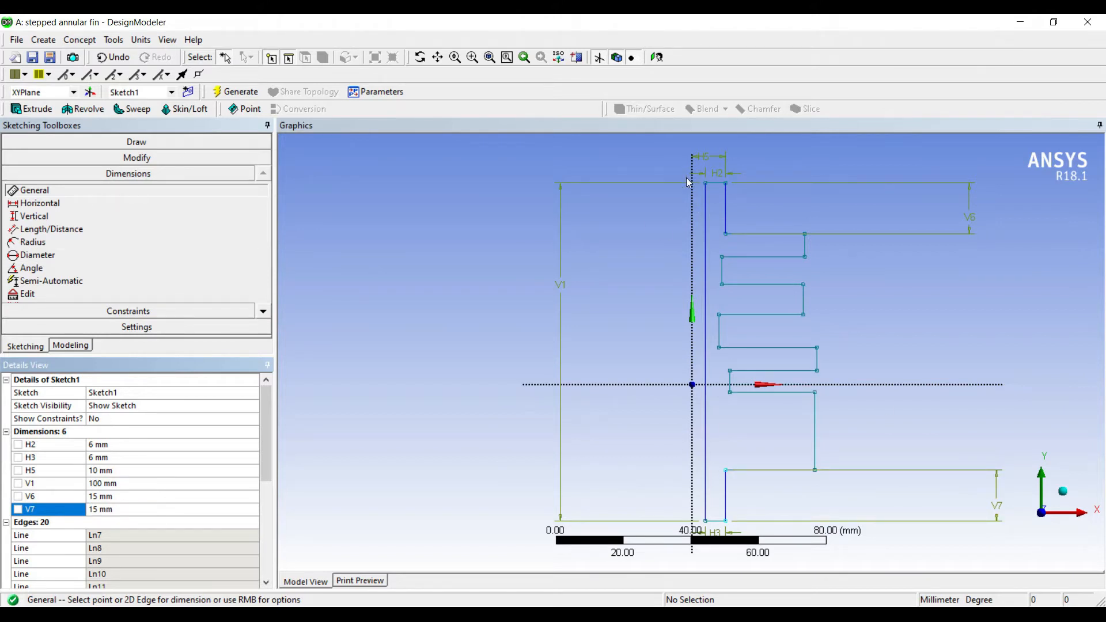
Step: Dimension the thickness of all four fins at their vertical tip edges
{"action": "left_click", "coordinate": [645, 199]}
{"action": "left_click", "coordinate": [644, 247]}
{"action": "left_click", "coordinate": [735, 248]}
{"action": "left_click", "coordinate": [654, 290]}
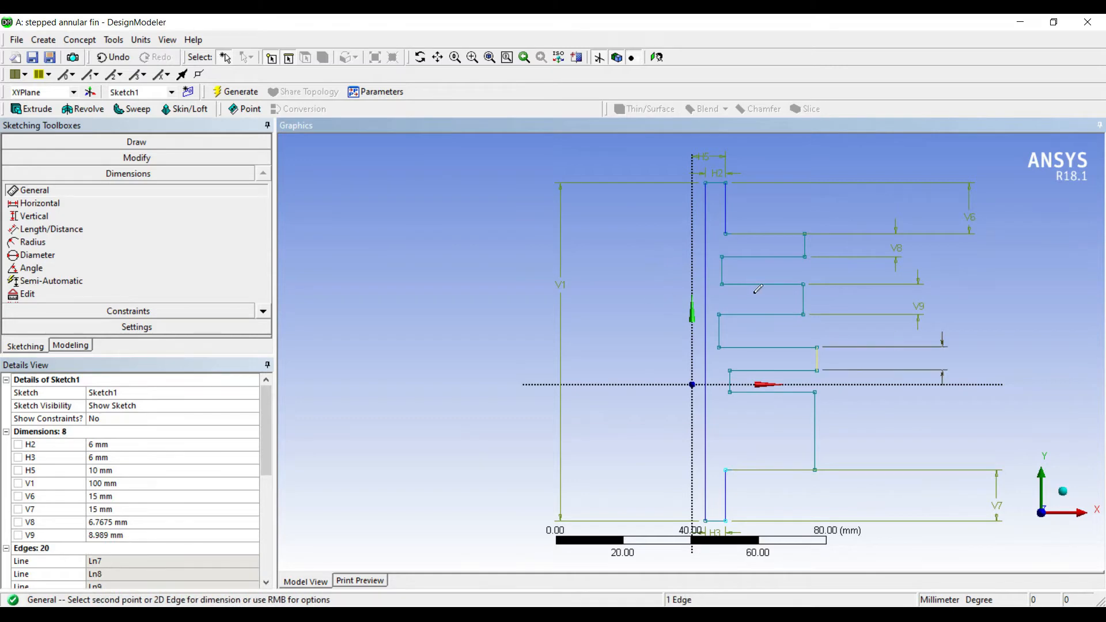
{"action": "left_click", "coordinate": [755, 293]}
{"action": "left_click", "coordinate": [653, 350]}
{"action": "left_click", "coordinate": [750, 351]}
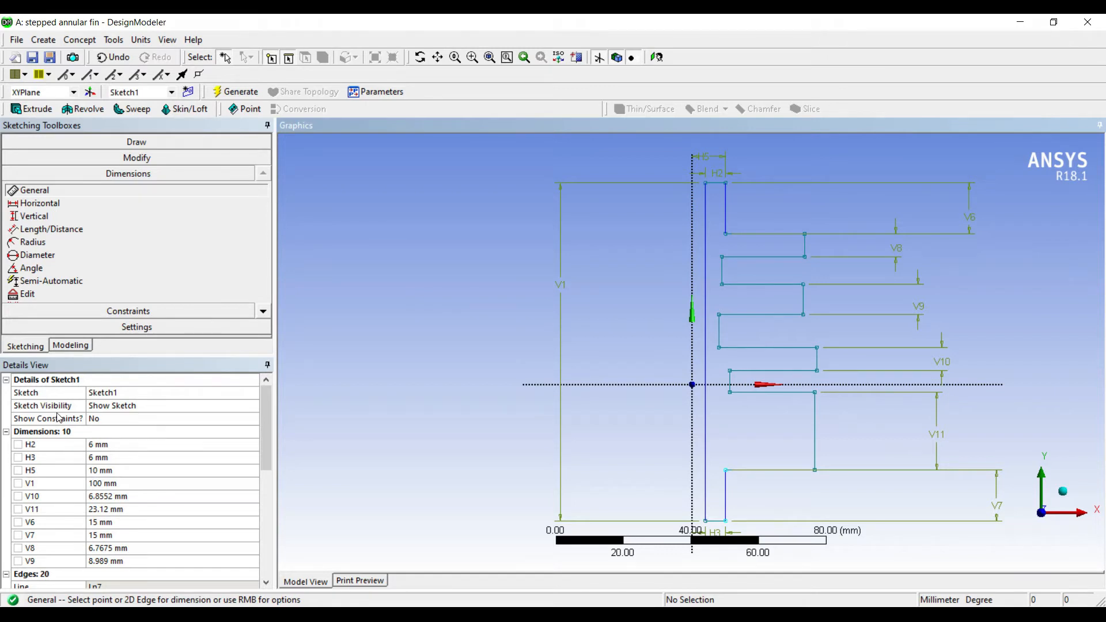
Step: Set the thickness of the upper two fins to 10 mm each
{"action": "left_click", "coordinate": [91, 444]}
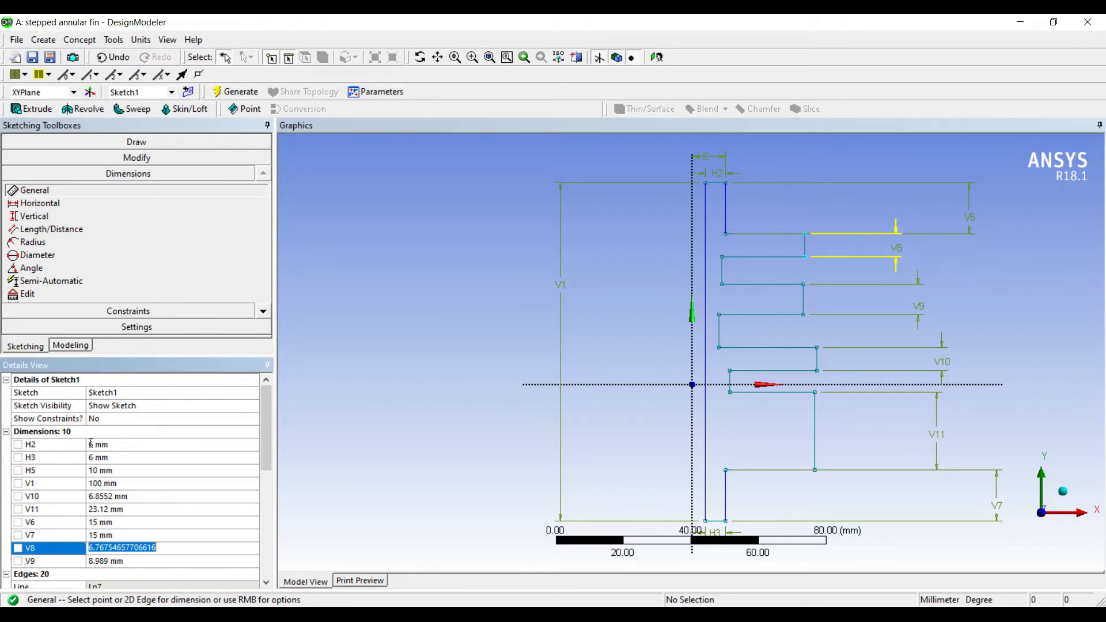
{"action": "type", "text": "10"}
{"action": "key", "text": "Return"}
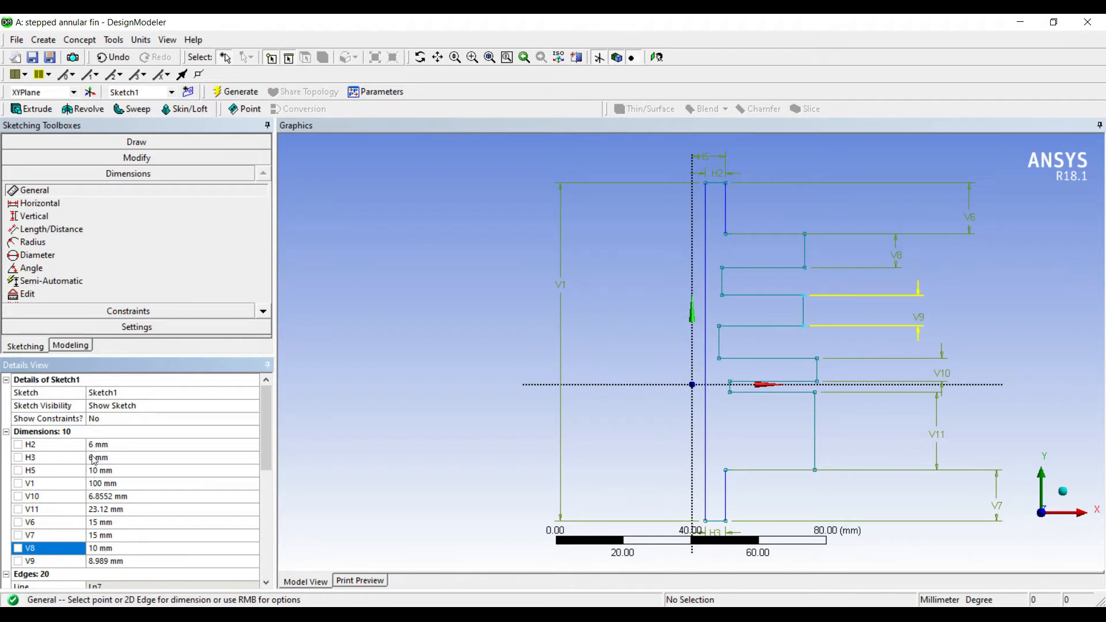
{"action": "key", "text": "Down"}
{"action": "type", "text": "10"}
{"action": "key", "text": "Return"}
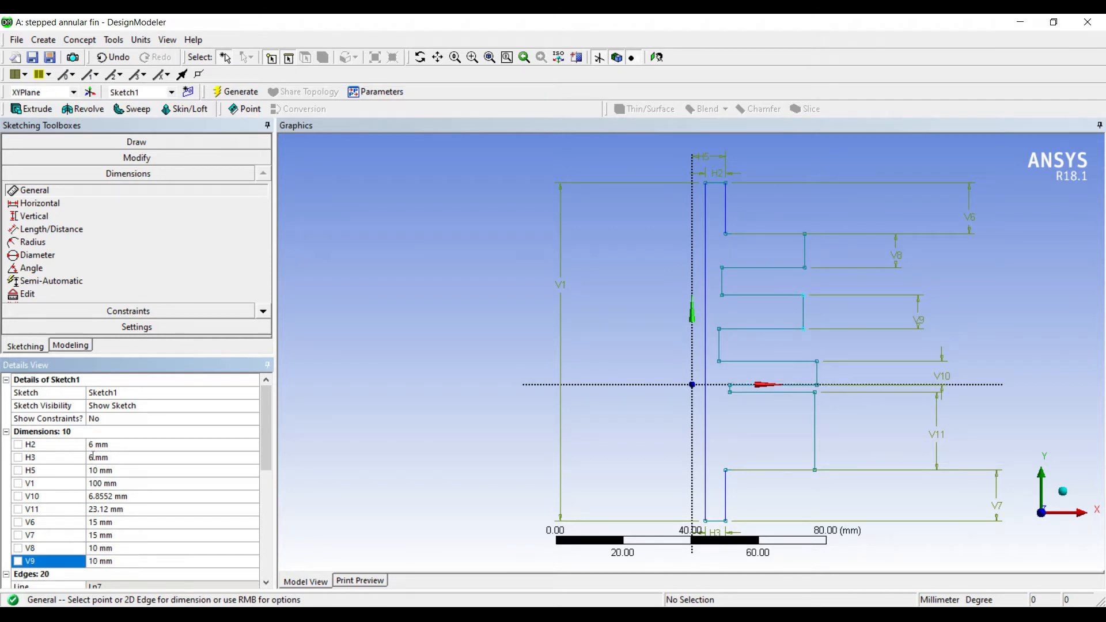
Step: Set the thickness of the lower two fins to 10 mm each
{"action": "left_click", "coordinate": [58, 496]}
{"action": "type", "text": "10"}
{"action": "key", "text": "Return"}
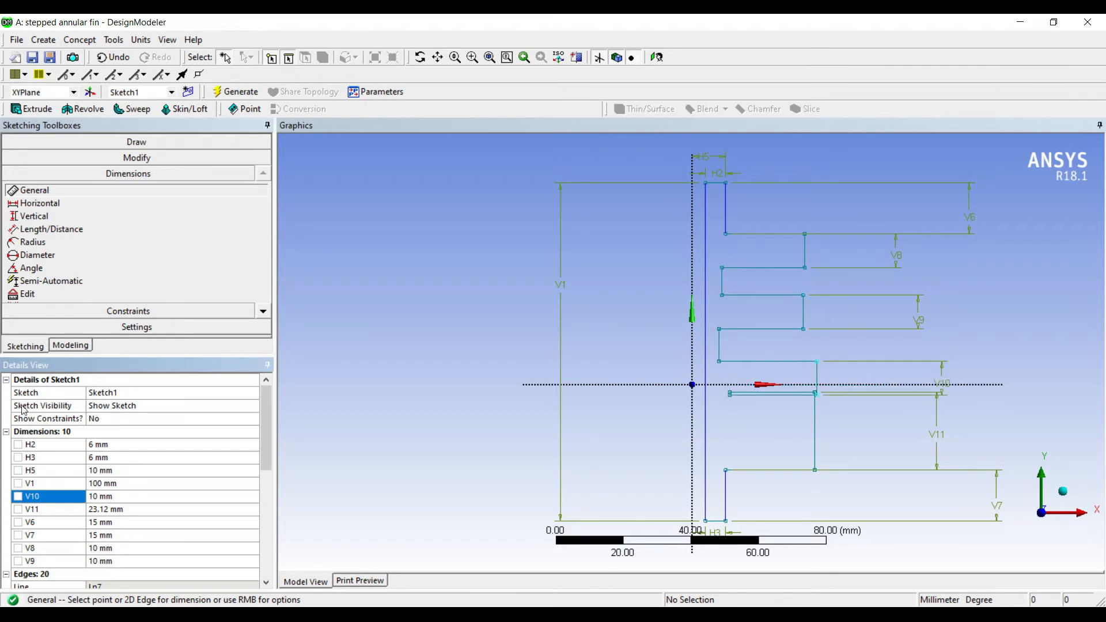
{"action": "key", "text": "Down"}
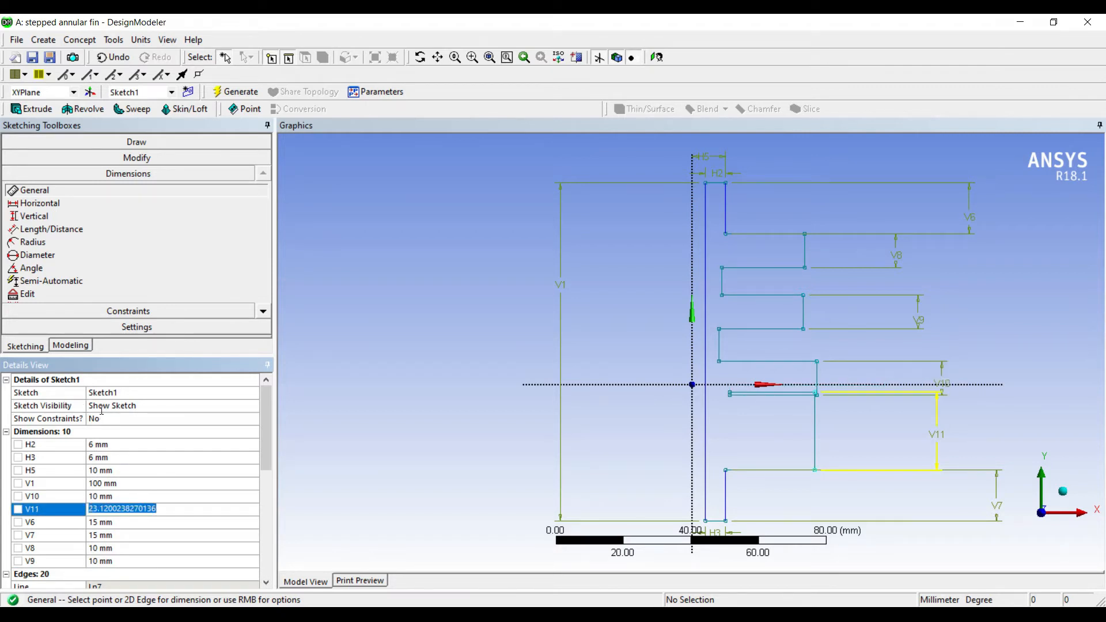
{"action": "type", "text": "10"}
{"action": "key", "text": "Return"}
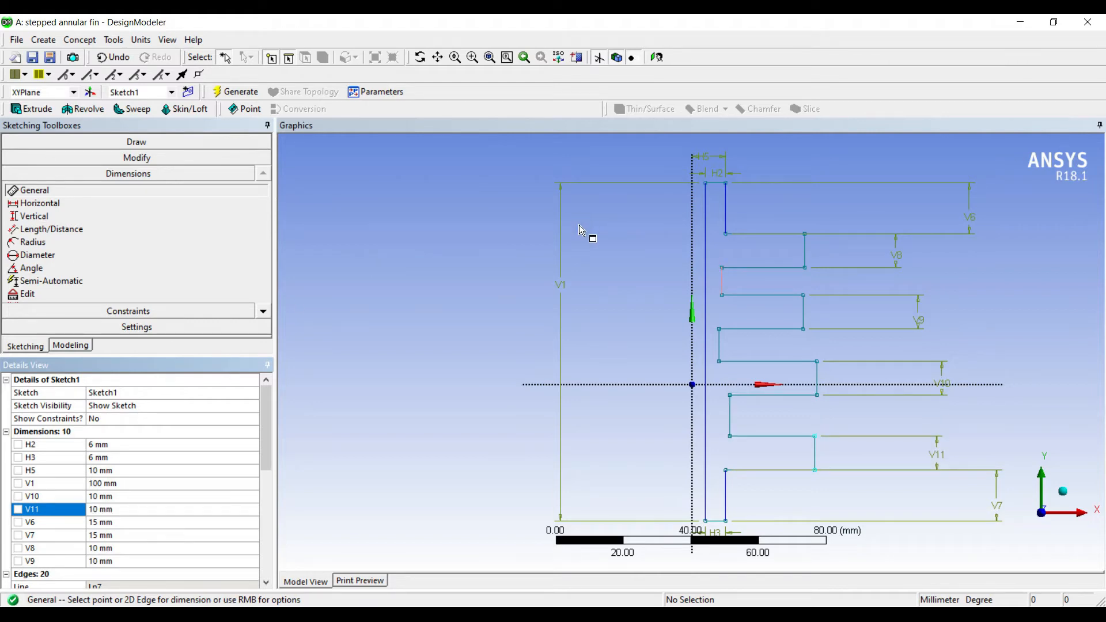
Step: Dimension the heights of the upper two gaps between the fins, and try to dimension the third gap as well
{"action": "left_click", "coordinate": [722, 281]}
{"action": "left_click", "coordinate": [1008, 306]}
{"action": "left_click", "coordinate": [720, 349]}
{"action": "left_click", "coordinate": [1031, 348]}
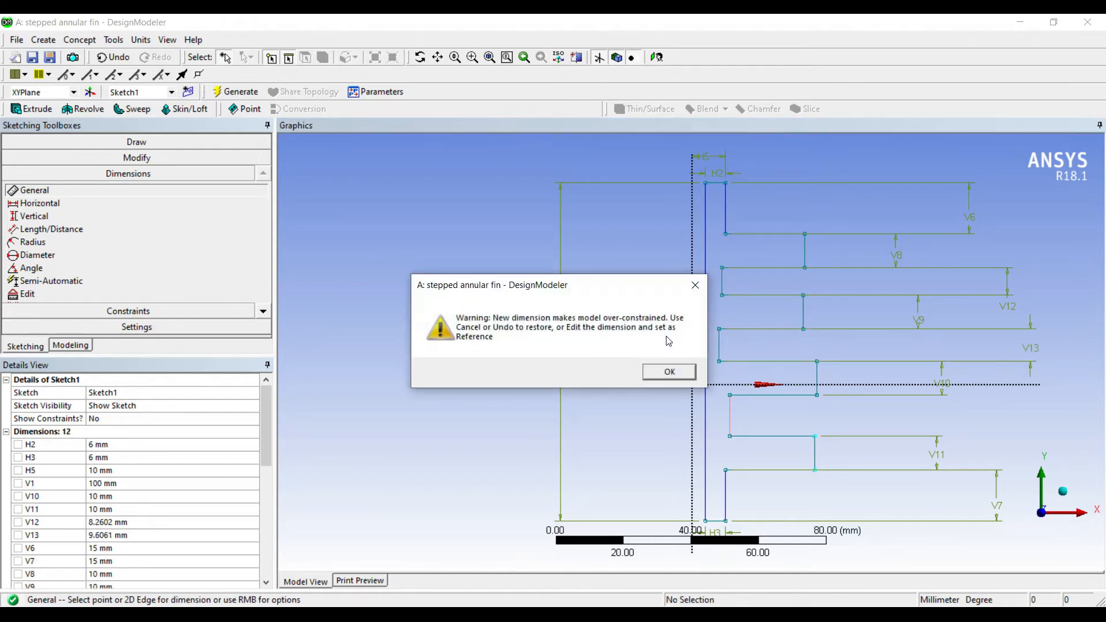
{"action": "key", "text": "Return"}
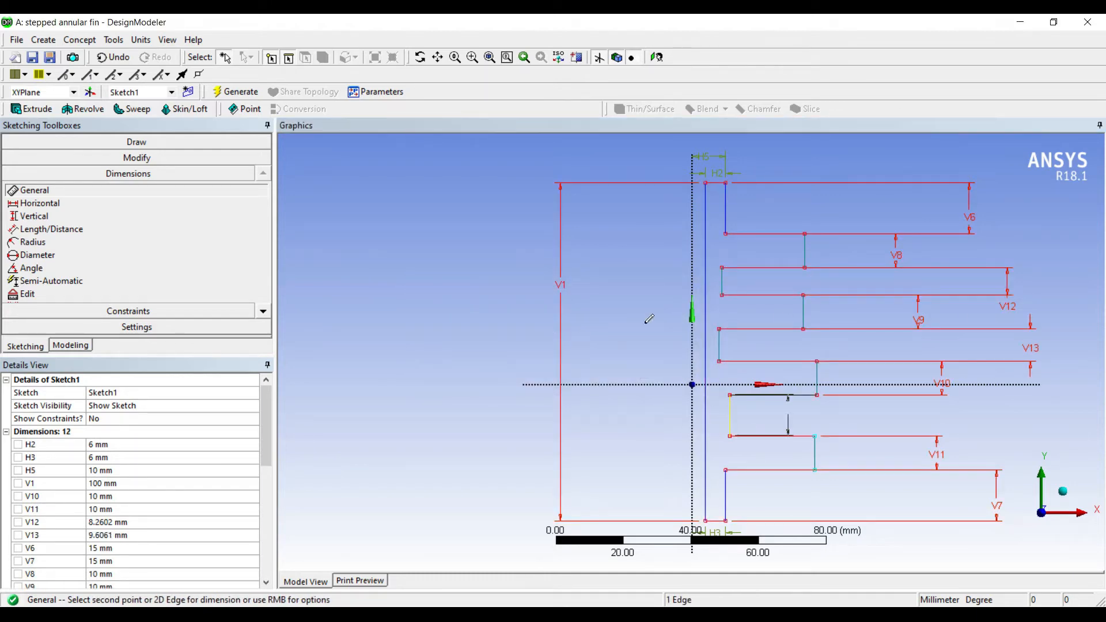
{"action": "key", "text": "Escape"}
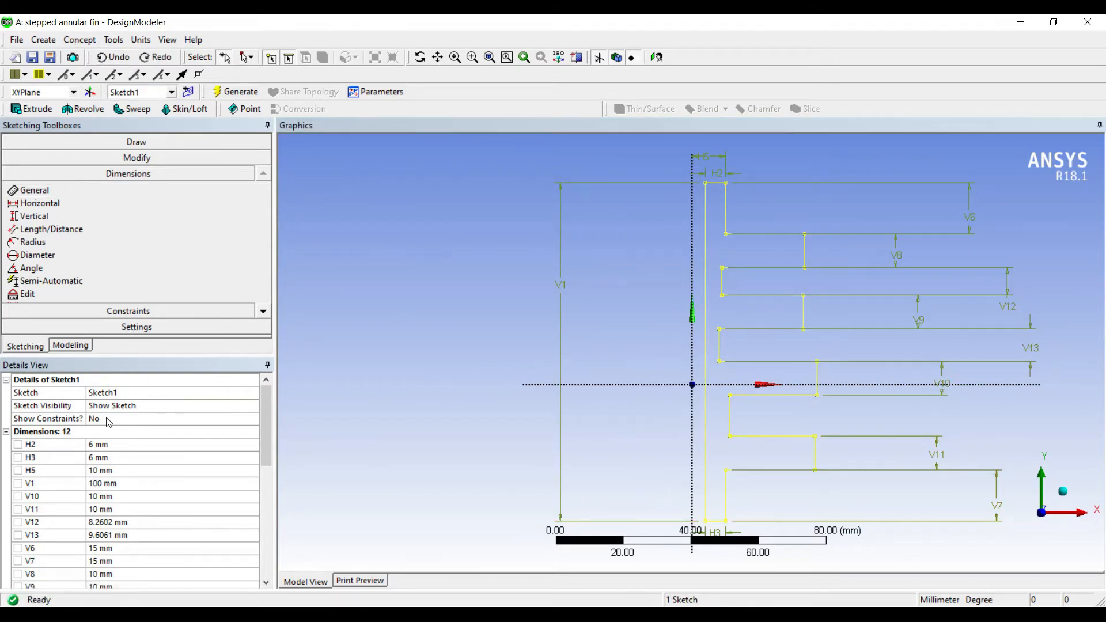
Step: Set the heights of the upper two gaps between the fins to 10 mm each
{"action": "left_click", "coordinate": [101, 522]}
{"action": "type", "text": "10"}
{"action": "key", "text": "Return"}
{"action": "key", "text": "Down"}
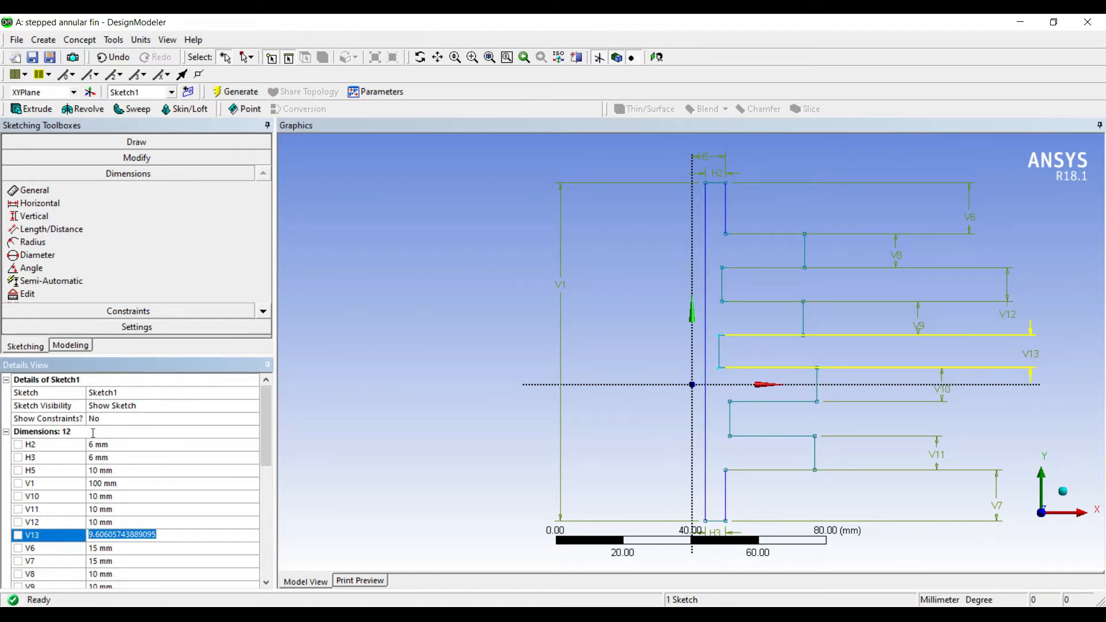
{"action": "type", "text": "10"}
{"action": "key", "text": "Return"}
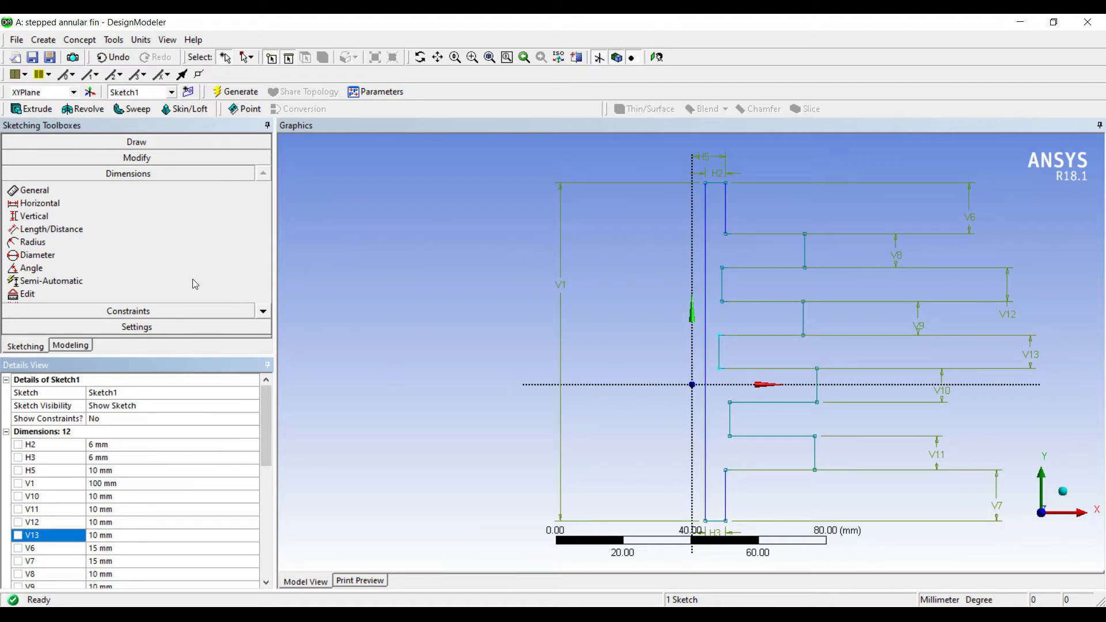
Step: Add horizontal dimensions from the wall's long inner edge to the vertical edges in the three gaps between the fins
{"action": "left_click", "coordinate": [40, 203]}
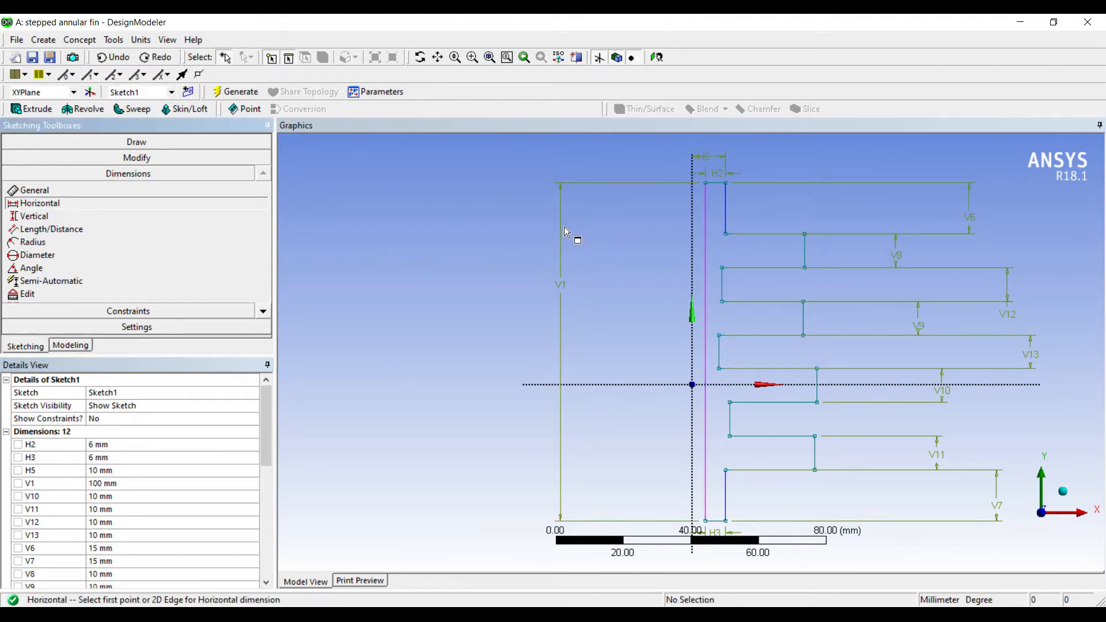
{"action": "left_click", "coordinate": [722, 282]}
{"action": "left_click", "coordinate": [566, 225]}
{"action": "left_click", "coordinate": [575, 255]}
{"action": "left_click", "coordinate": [575, 283]}
{"action": "left_click", "coordinate": [565, 285]}
{"action": "left_click", "coordinate": [581, 327]}
{"action": "left_click", "coordinate": [565, 338]}
{"action": "left_click", "coordinate": [566, 341]}
{"action": "left_click", "coordinate": [585, 316]}
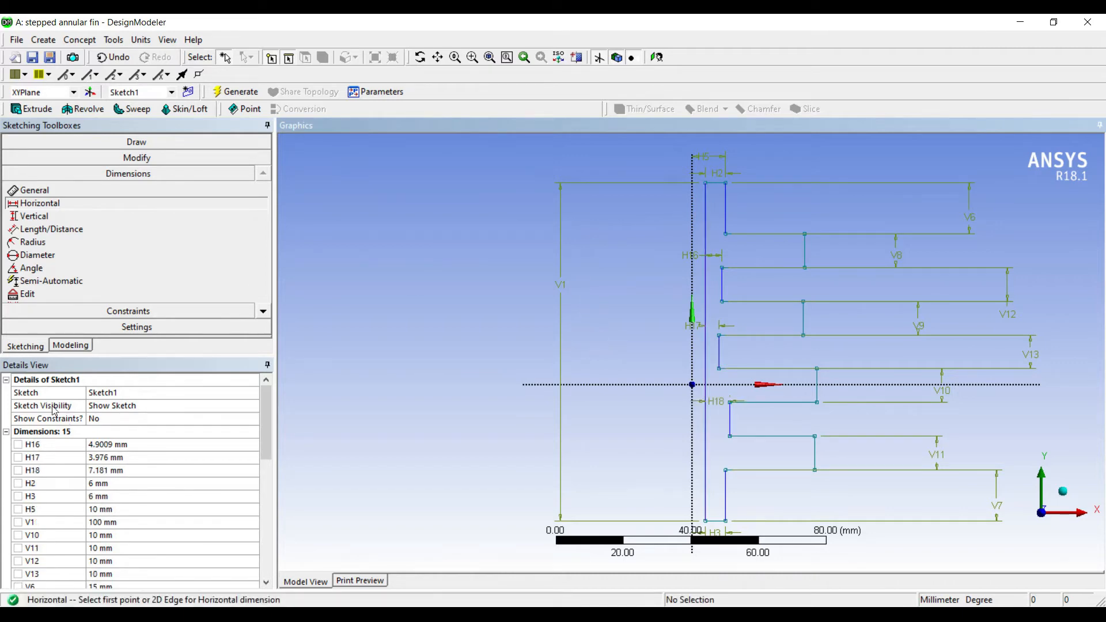
Step: Set the wall thickness at all three gaps between the fins to 6 mm
{"action": "left_click", "coordinate": [88, 359]}
{"action": "type", "text": "6"}
{"action": "key", "text": "Return"}
{"action": "key", "text": "Down"}
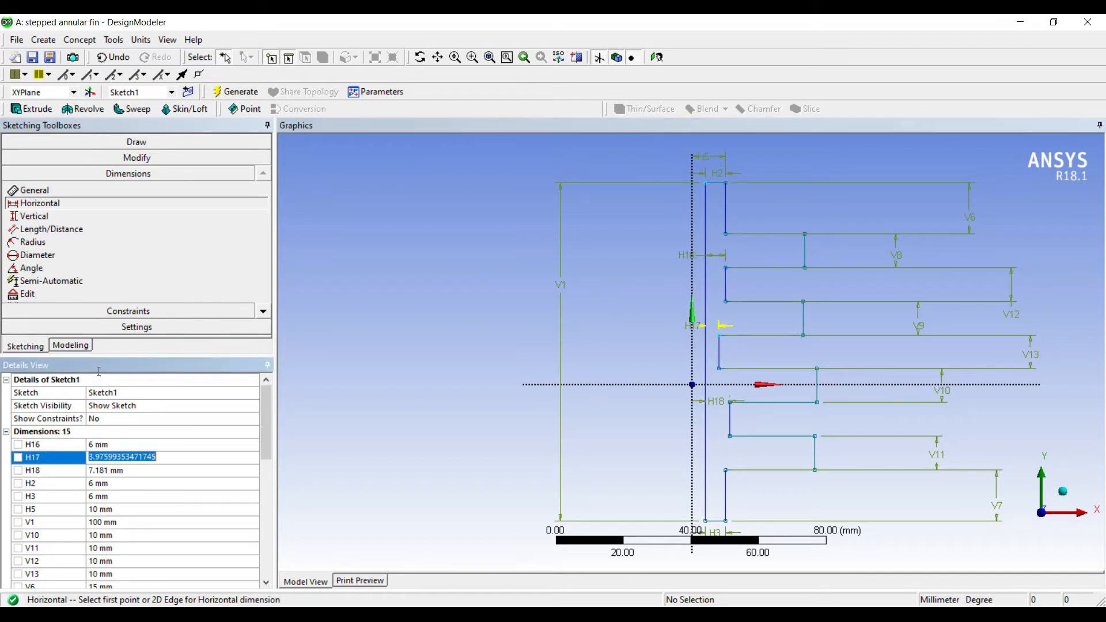
{"action": "type", "text": "6"}
{"action": "key", "text": "Return"}
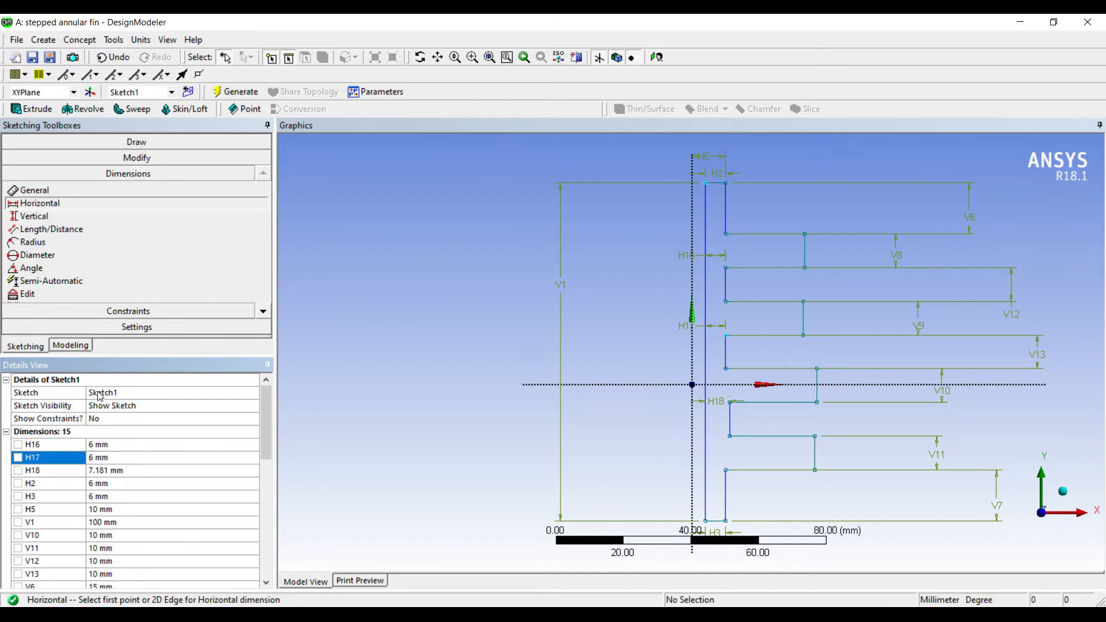
{"action": "key", "text": "Down"}
{"action": "type", "text": "6"}
{"action": "key", "text": "Return"}
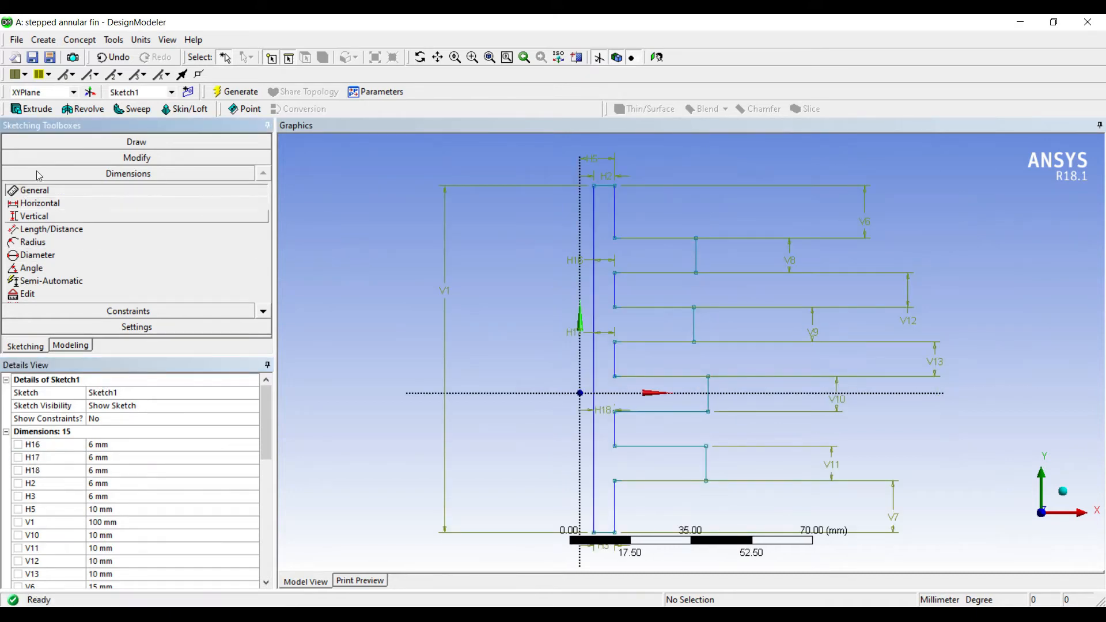
Step: Dimension the length of the top fin along its upper edge
{"action": "left_click", "coordinate": [526, 192]}
{"action": "left_click", "coordinate": [529, 168]}
{"action": "left_click", "coordinate": [524, 220]}
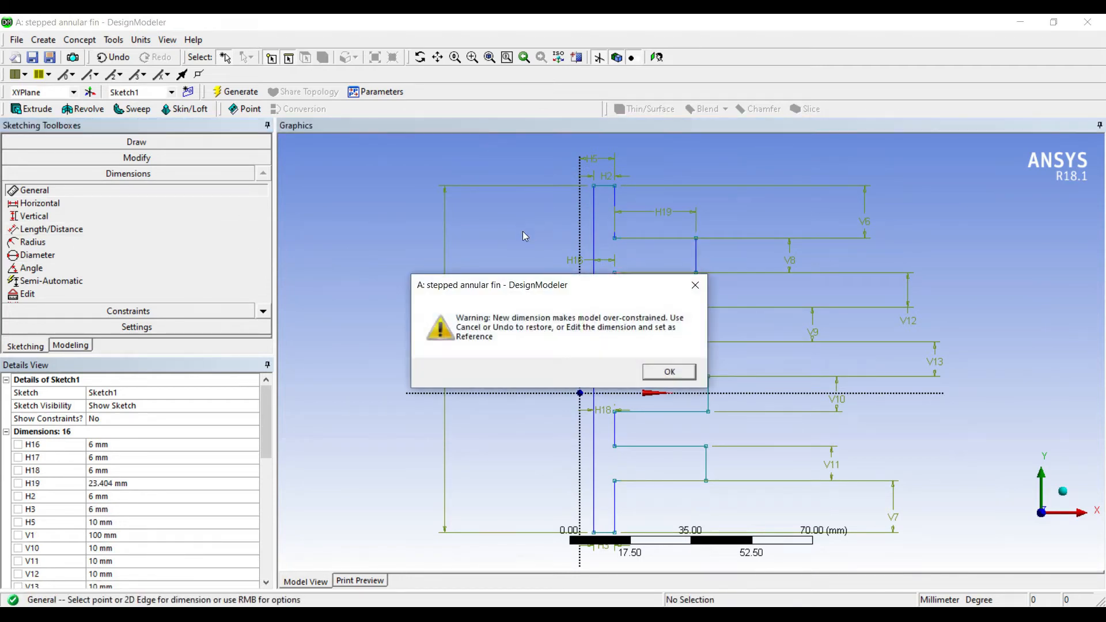
{"action": "key", "text": "Return"}
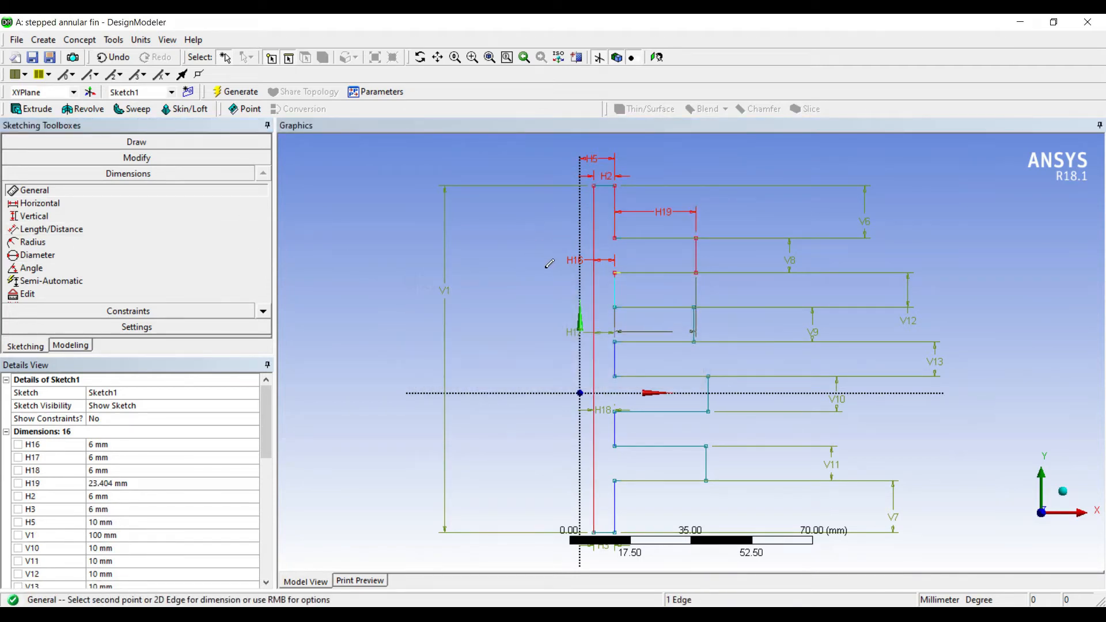
{"action": "left_click", "coordinate": [543, 230]}
{"action": "left_click", "coordinate": [113, 57]}
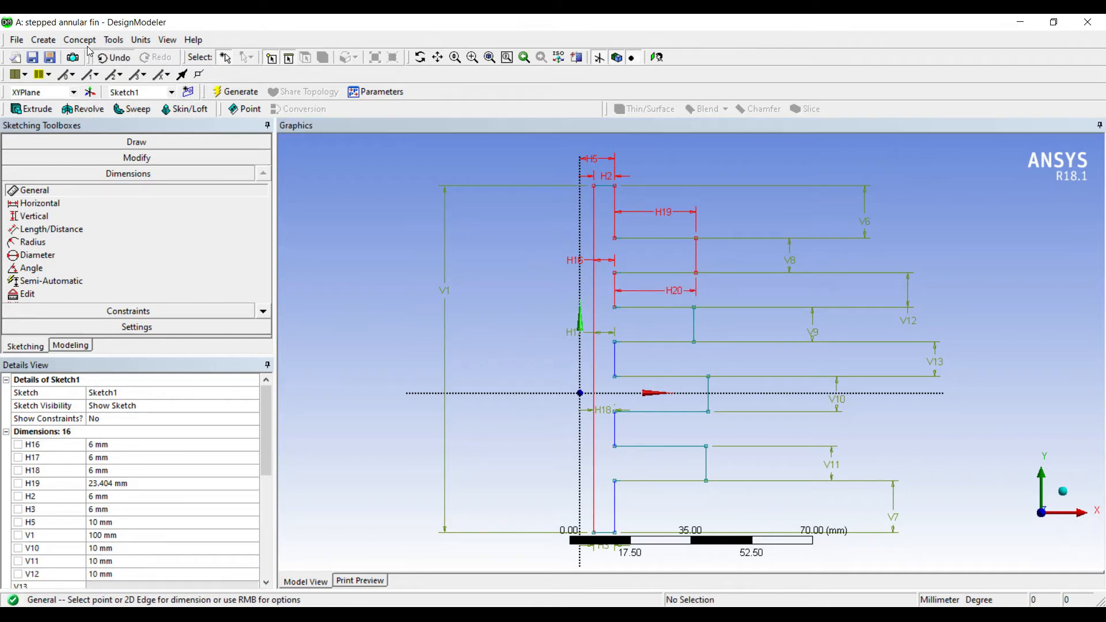
Step: Dimension the lengths of the third and bottom fins along their upper edges
{"action": "left_click", "coordinate": [536, 304]}
{"action": "left_click", "coordinate": [535, 288]}
{"action": "left_click", "coordinate": [521, 358]}
{"action": "left_click", "coordinate": [524, 345]}
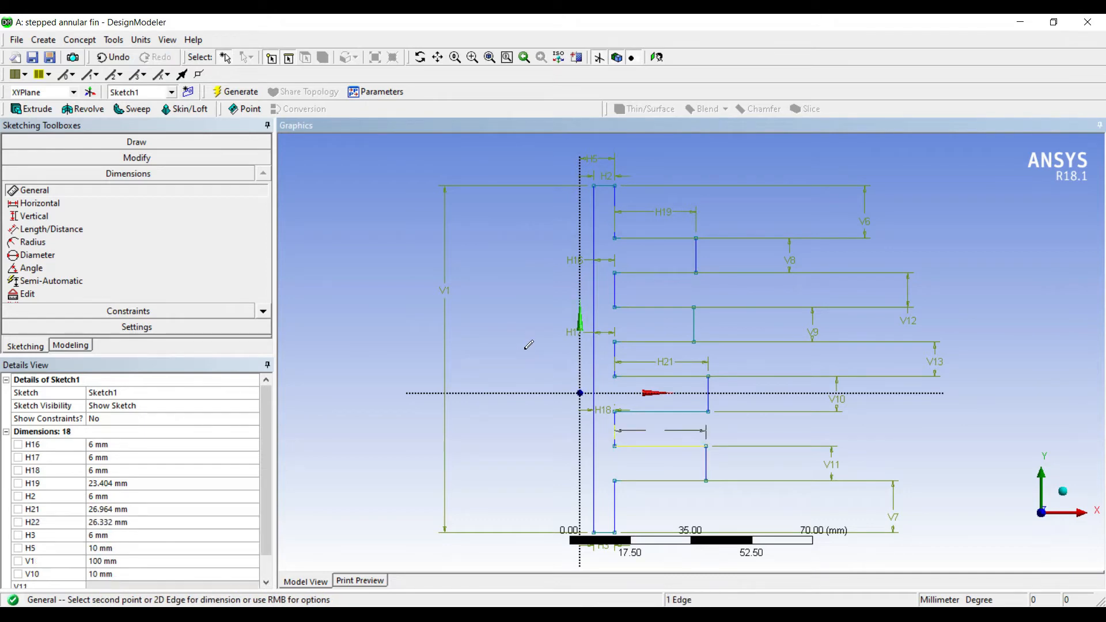
Step: Set the lengths of the top, third and bottom fins to 30 mm
{"action": "left_click", "coordinate": [88, 391]}
{"action": "type", "text": "30"}
{"action": "key", "text": "Return"}
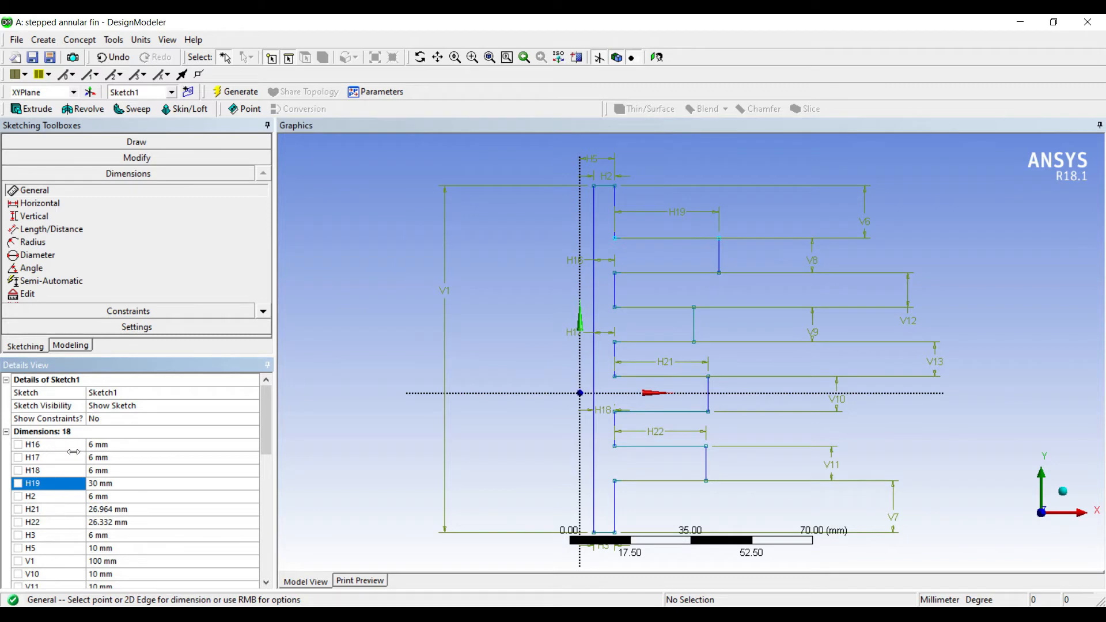
{"action": "left_click", "coordinate": [101, 411]}
{"action": "type", "text": "30"}
{"action": "key", "text": "Return"}
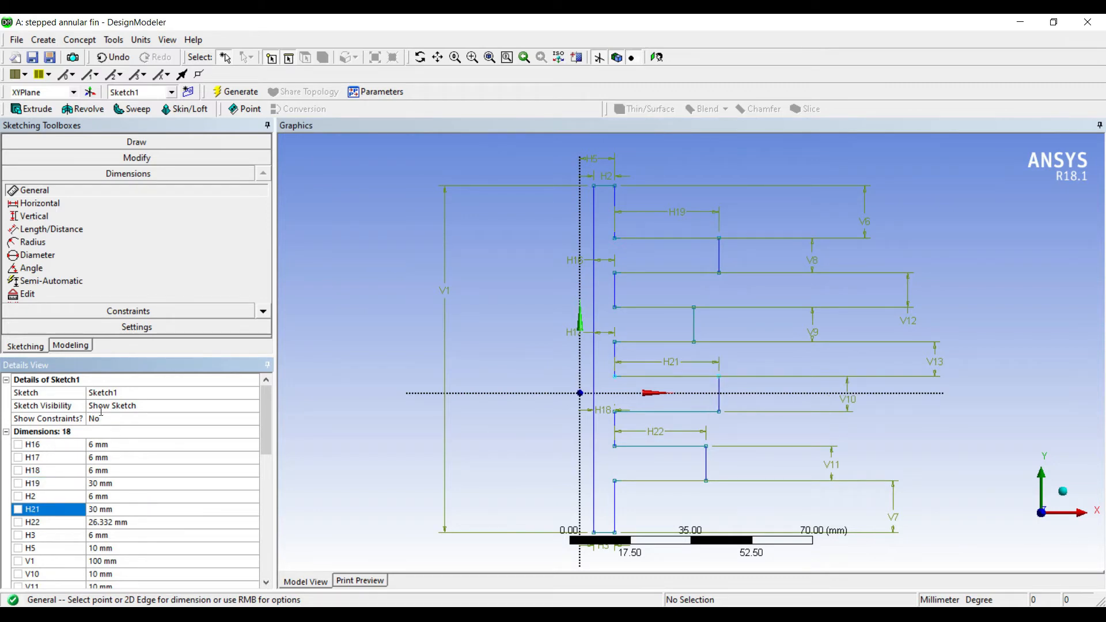
{"action": "left_click", "coordinate": [112, 420]}
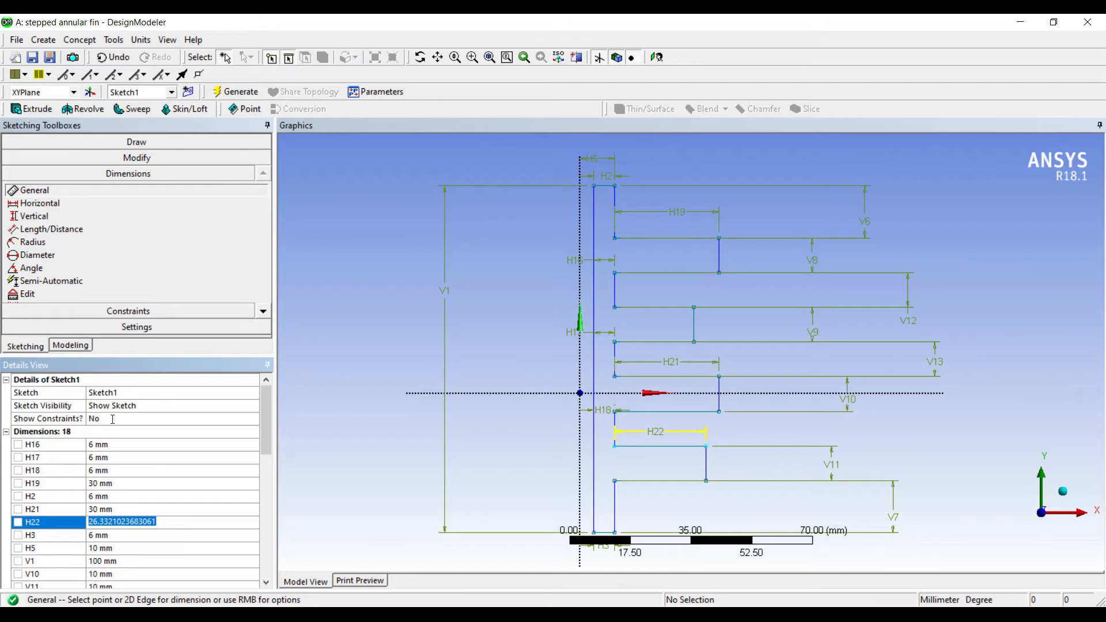
{"action": "type", "text": "30"}
{"action": "key", "text": "Return"}
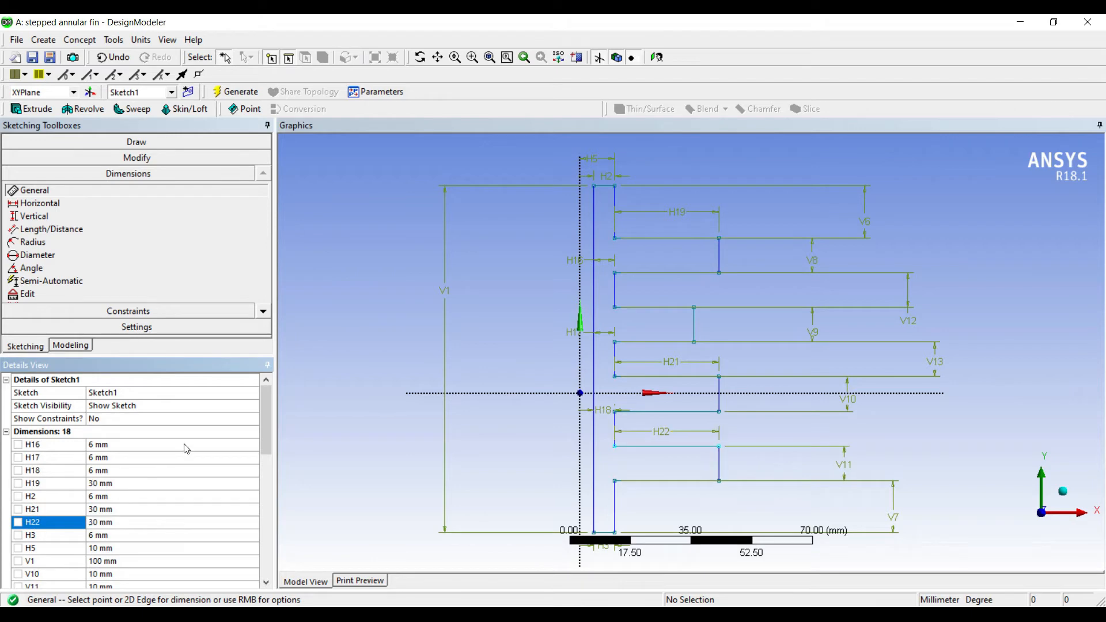
Step: Dimension the length of the second fin along its upper edge and set it to 30 mm
{"action": "left_click", "coordinate": [512, 250]}
{"action": "left_click", "coordinate": [518, 235]}
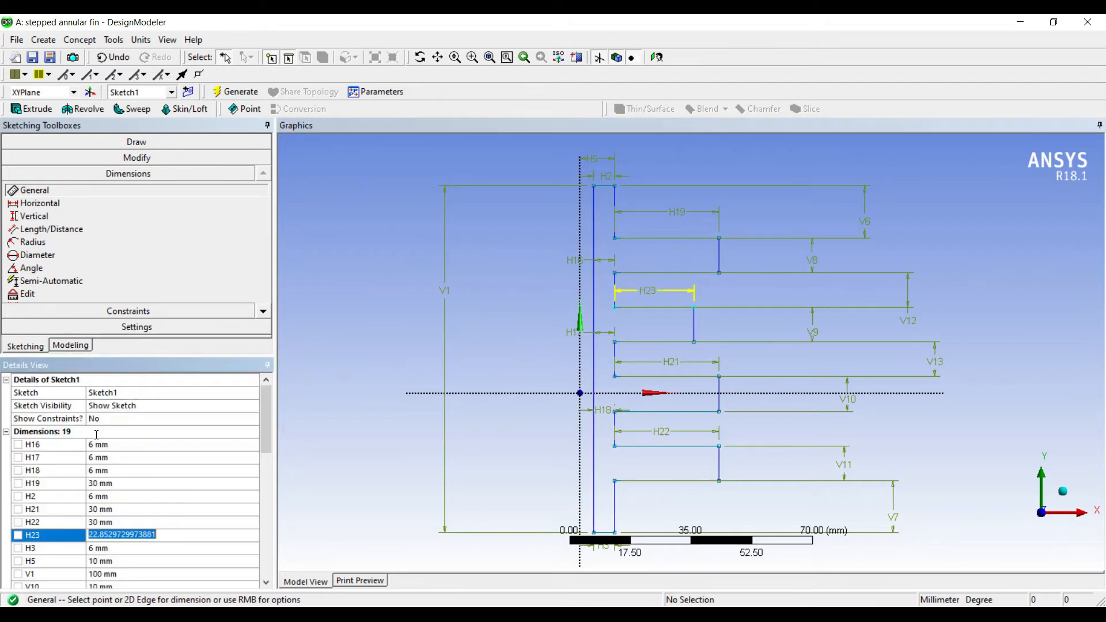
{"action": "type", "text": "30"}
{"action": "key", "text": "Return"}
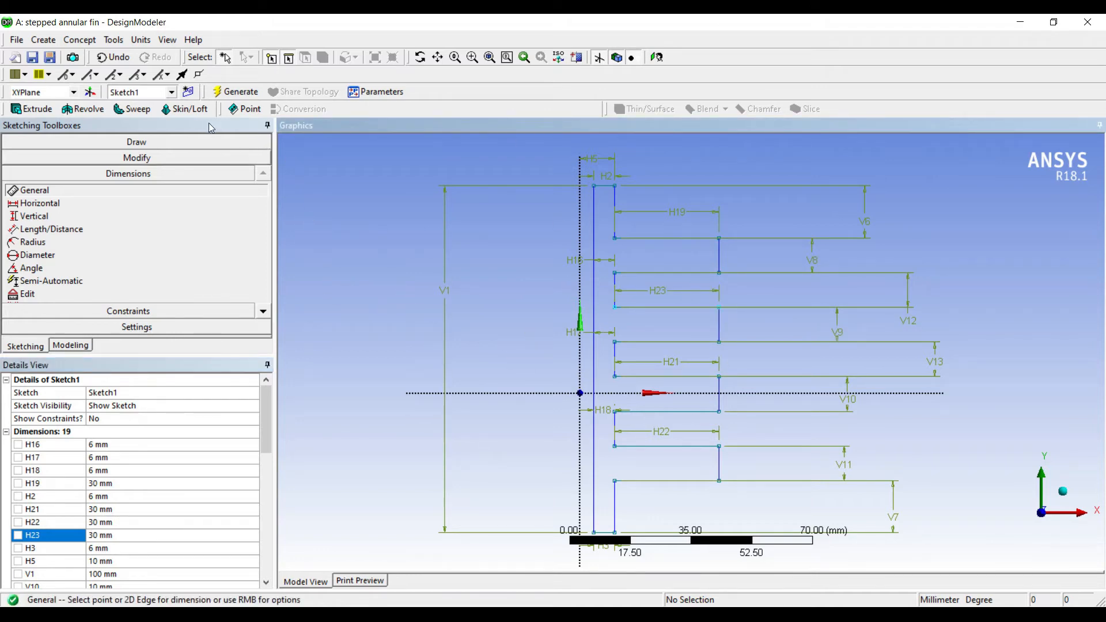
Step: Revolve Sketch1 360° about the vertical Y axis as added material and generate the solid
{"action": "left_click", "coordinate": [82, 109]}
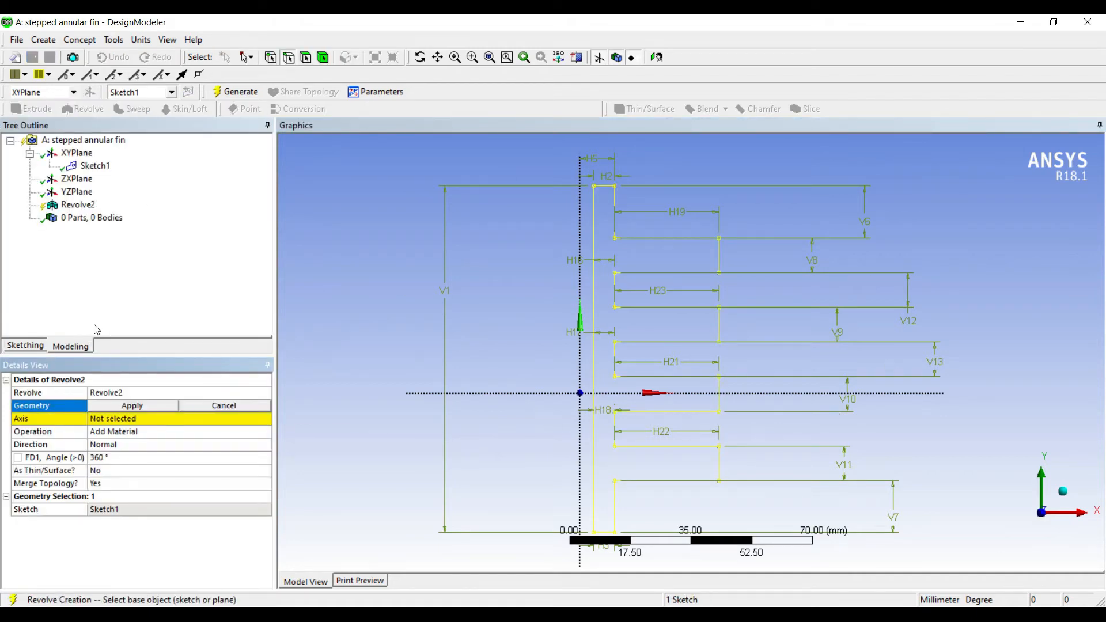
{"action": "left_click", "coordinate": [127, 405]}
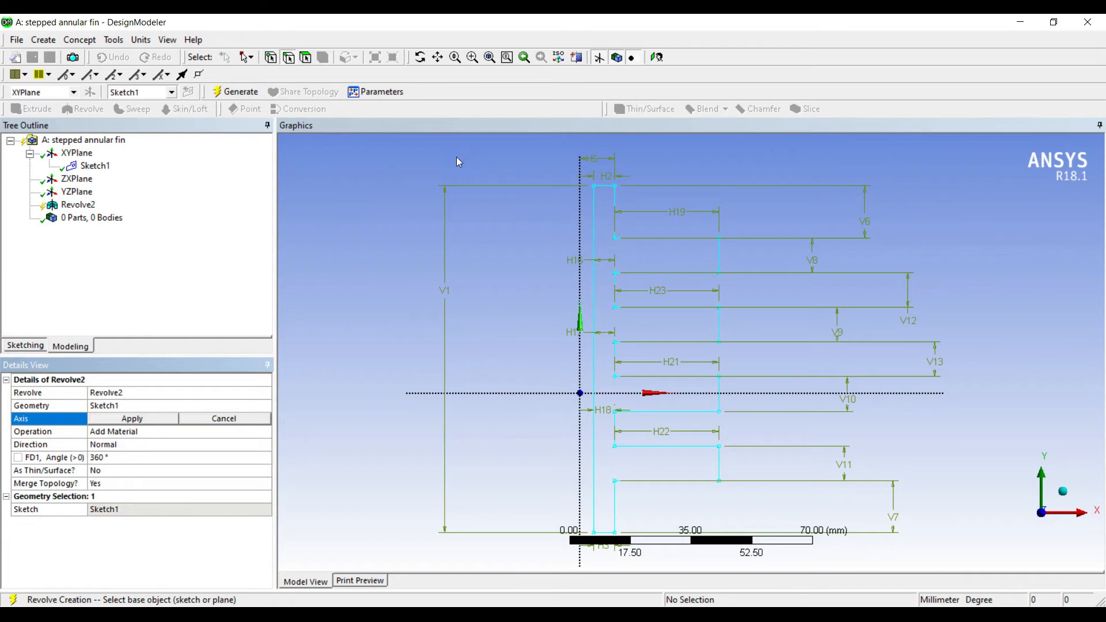
{"action": "left_click", "coordinate": [580, 202]}
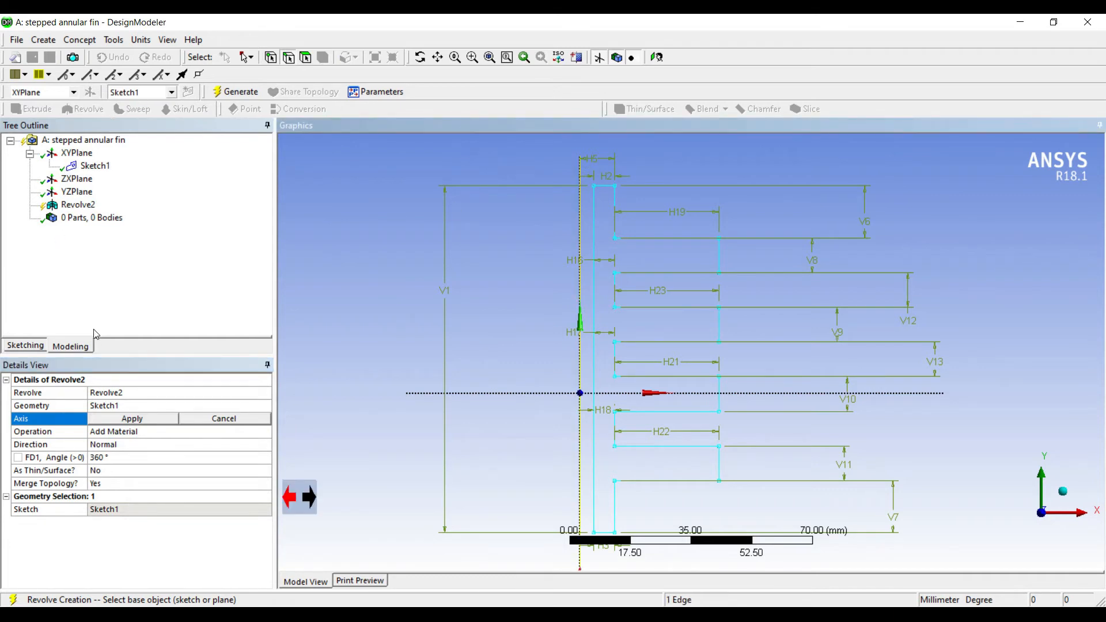
{"action": "left_click", "coordinate": [132, 419]}
{"action": "left_click", "coordinate": [231, 91]}
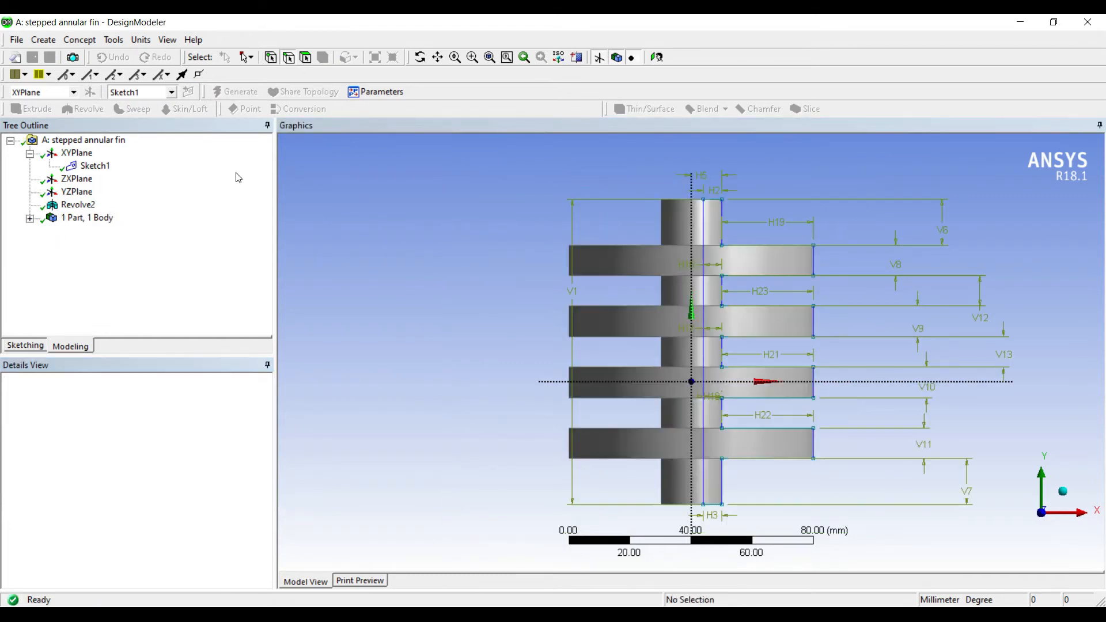
Step: Inspect the revolved fin body from several angles
{"action": "middle_click_drag", "start_coordinate": [587, 251], "coordinate": [701, 366]}
{"action": "middle_click_drag", "start_coordinate": [563, 278], "coordinate": [536, 283]}
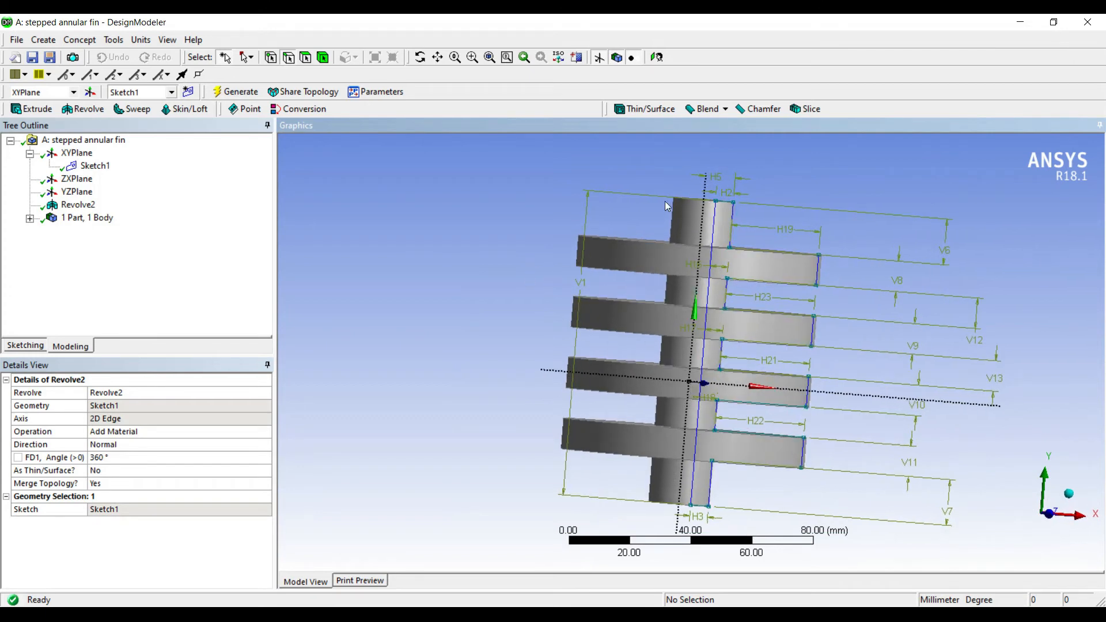
{"action": "middle_click_drag", "start_coordinate": [655, 250], "coordinate": [613, 235]}
{"action": "mouse_move", "coordinate": [497, 334]}
{"action": "middle_mouse_down"}
{"action": "mouse_move", "coordinate": [508, 350]}
{"action": "mouse_move", "coordinate": [518, 331]}
{"action": "middle_mouse_up"}
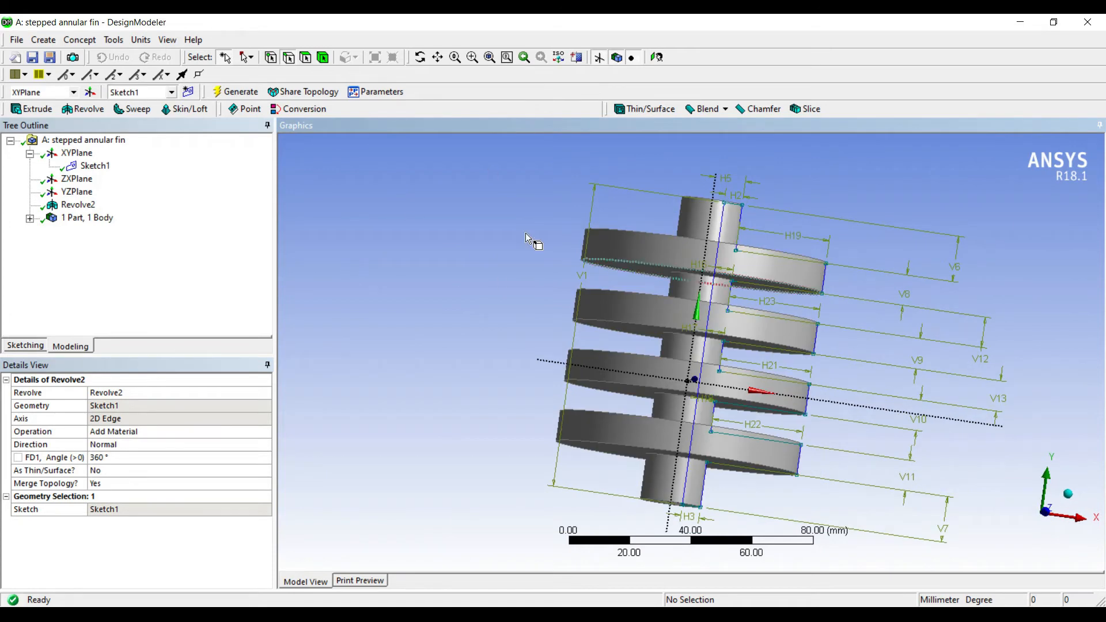
{"action": "middle_click_drag", "start_coordinate": [500, 360], "coordinate": [573, 304]}
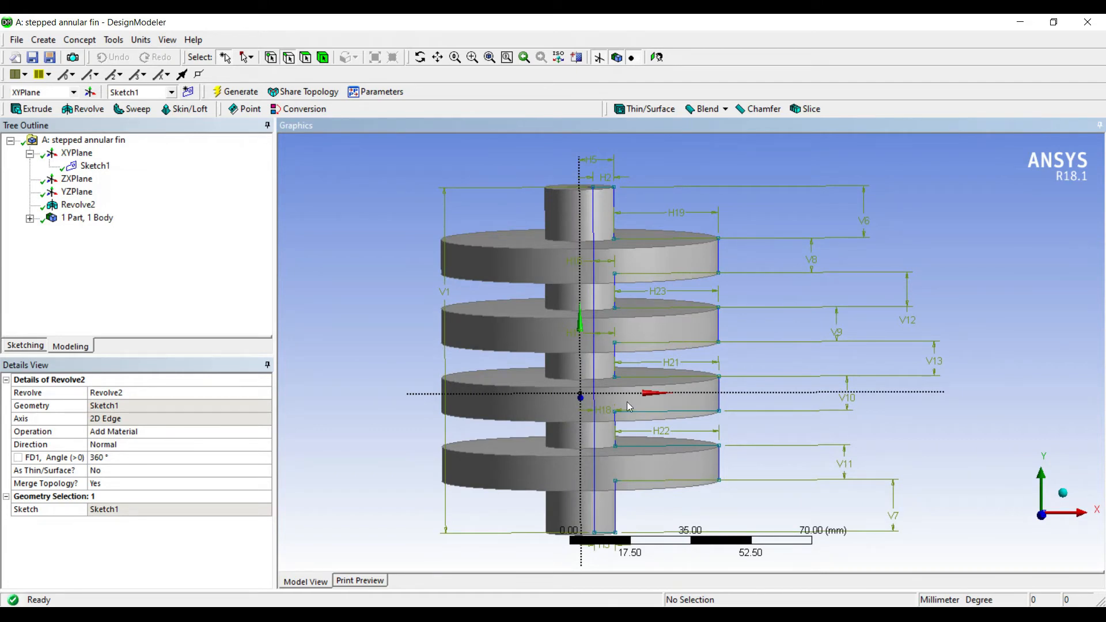
Step: Switch to Workbench, open the Model cell in Mechanical and assign Aluminum Alloy to the solid body
{"action": "key", "text": "alt+Tab"}
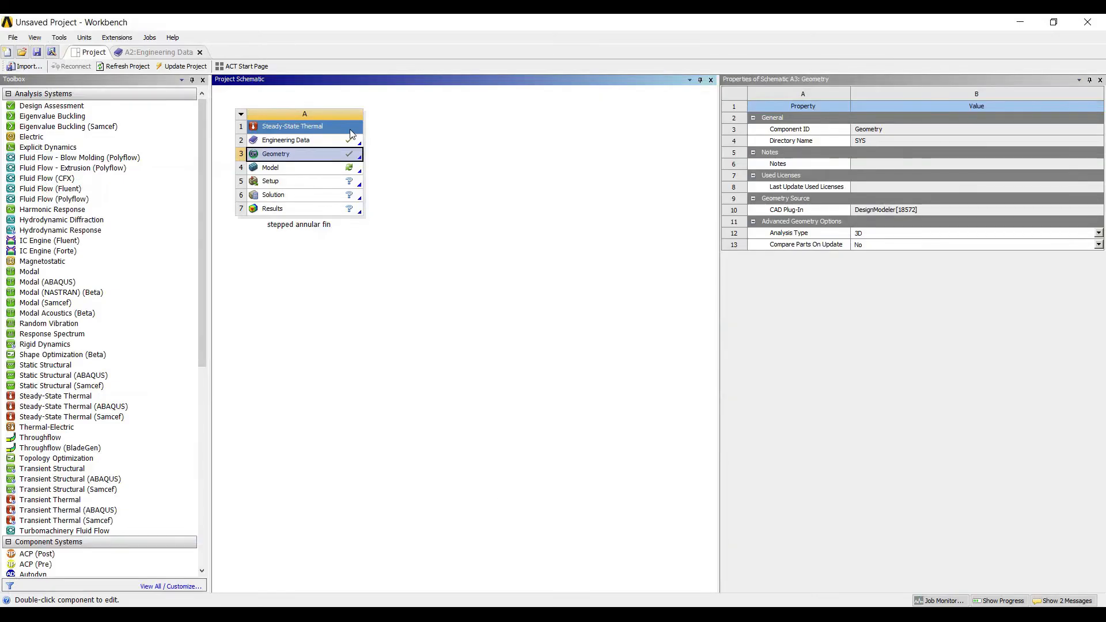
{"action": "double_click", "coordinate": [282, 168]}
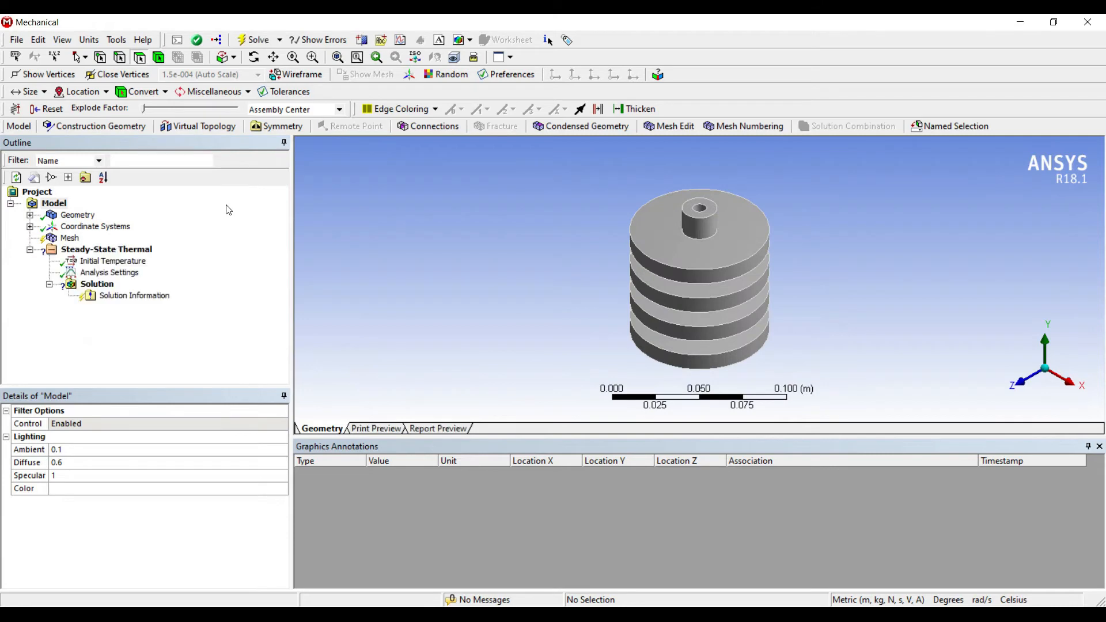
{"action": "left_click", "coordinate": [76, 215]}
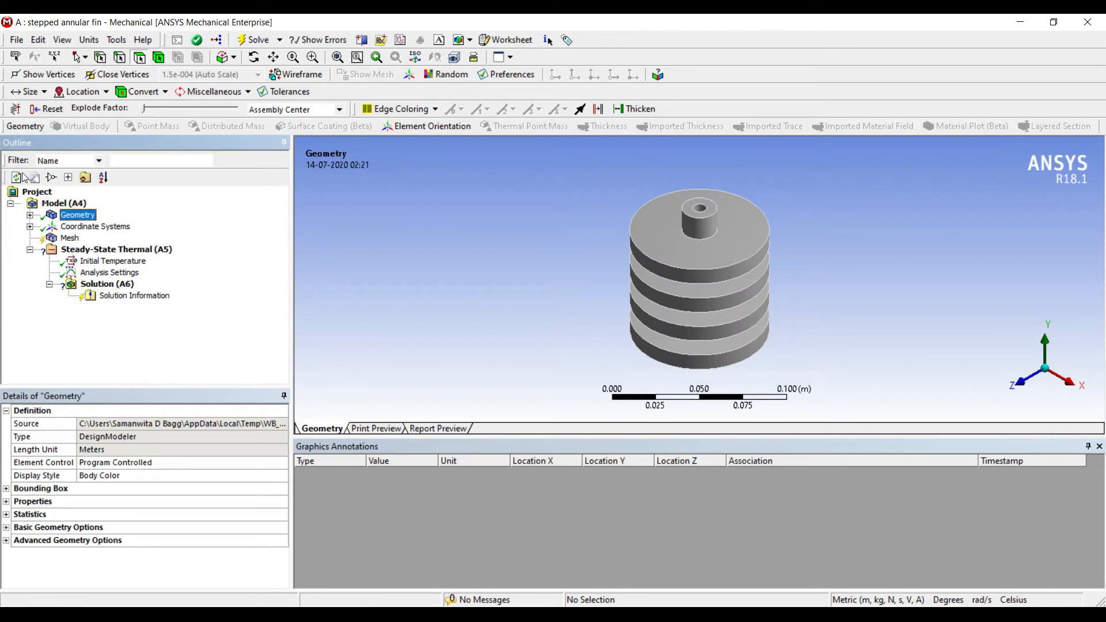
{"action": "left_click", "coordinate": [30, 215]}
{"action": "left_click", "coordinate": [85, 227]}
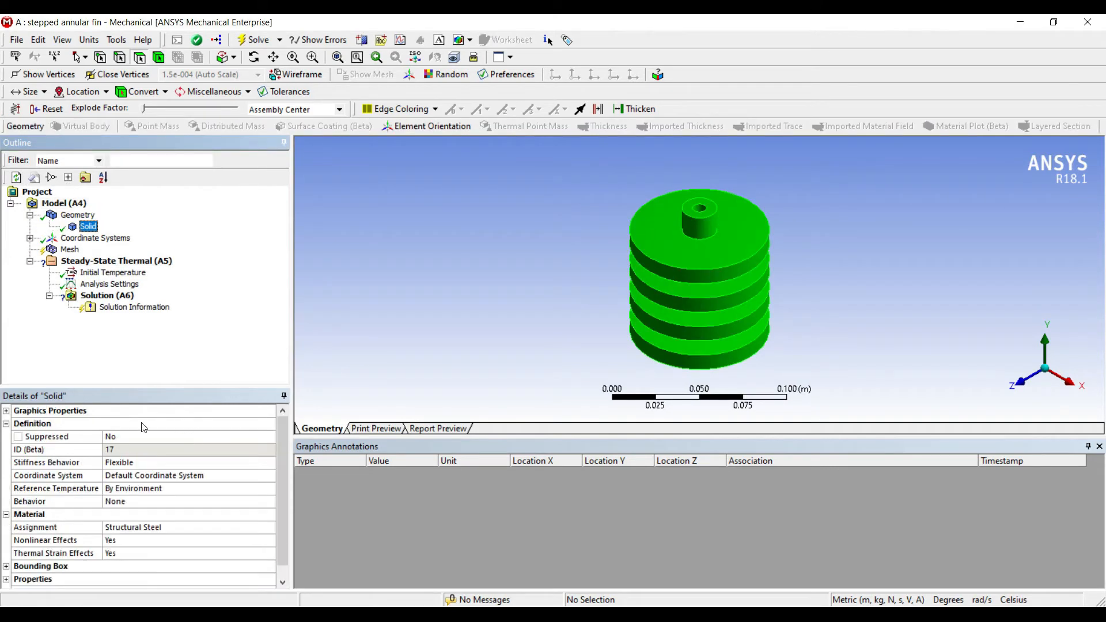
{"action": "left_click", "coordinate": [176, 528]}
{"action": "left_click", "coordinate": [270, 528]}
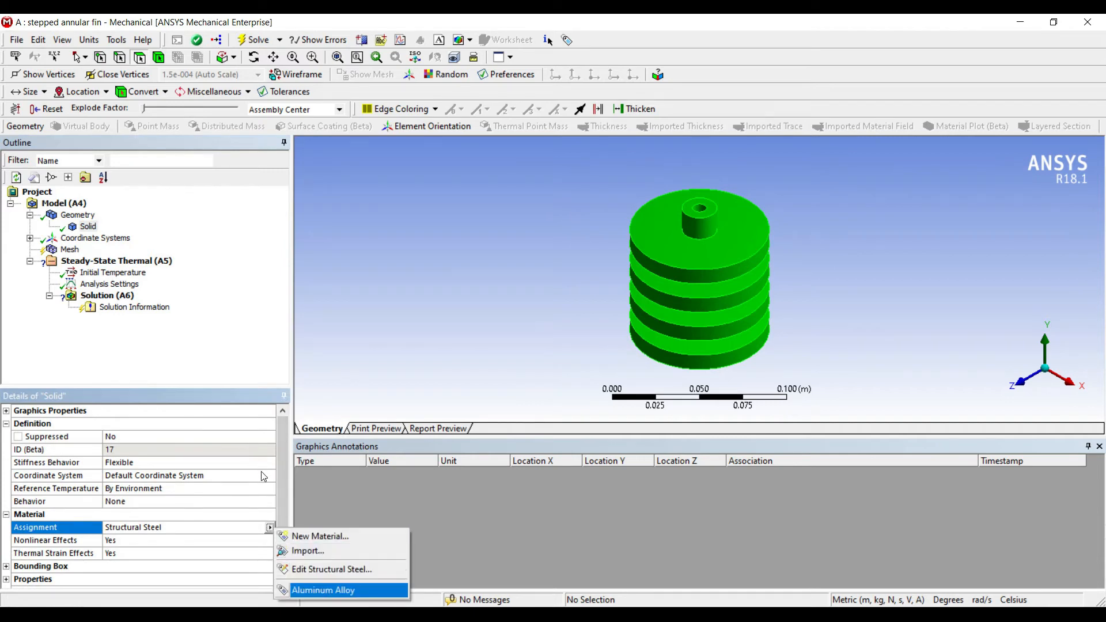
{"action": "left_click", "coordinate": [323, 590]}
Step: Set the mesh's relevance center to Fine and generate the mesh
{"action": "left_click", "coordinate": [70, 250]}
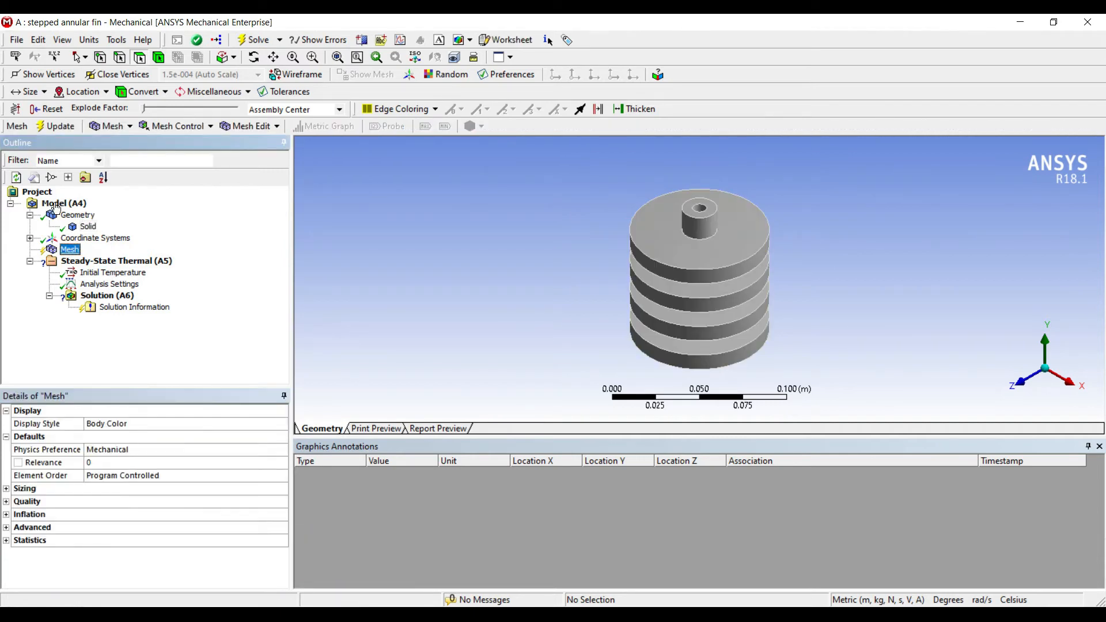
{"action": "left_click", "coordinate": [7, 488]}
{"action": "left_click", "coordinate": [128, 514]}
{"action": "left_click", "coordinate": [269, 515]}
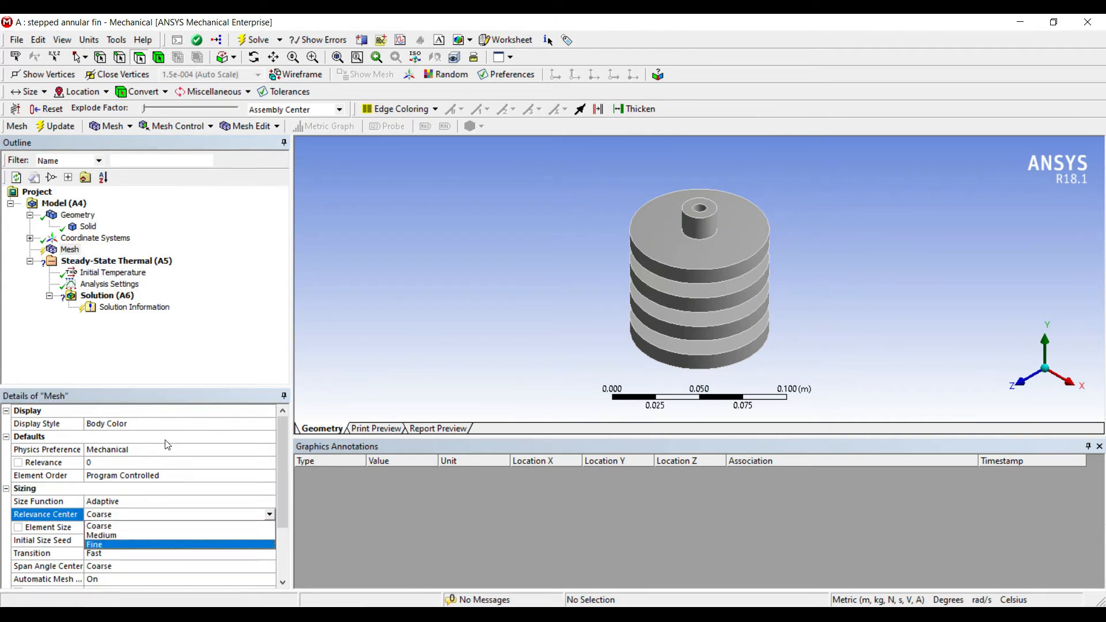
{"action": "left_click", "coordinate": [204, 545]}
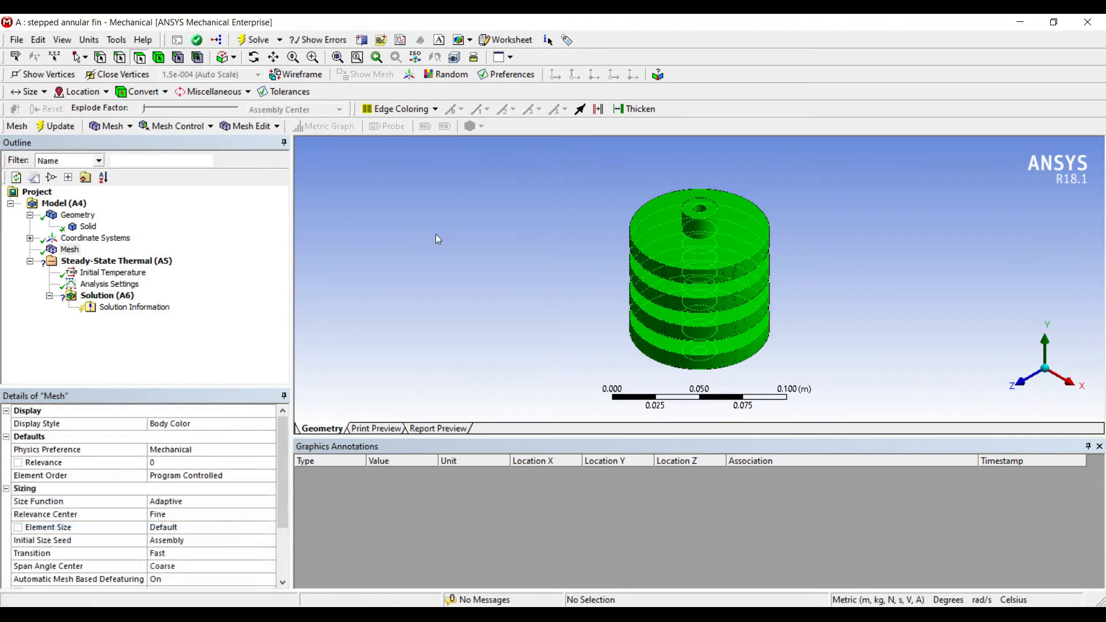
Step: Apply a 2000 °C temperature to the central tube's five exposed outer faces, its bore and both end faces
{"action": "middle_click_drag", "start_coordinate": [563, 235], "coordinate": [556, 154]}
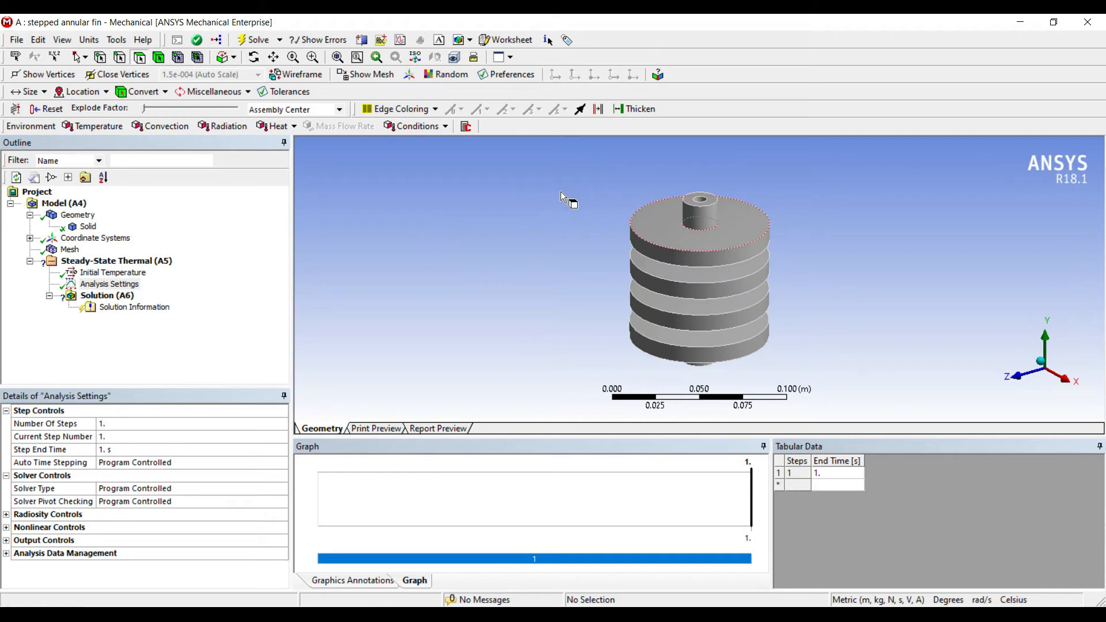
{"action": "scroll", "coordinate": [577, 210], "scroll_direction": "up", "scroll_amount": 2}
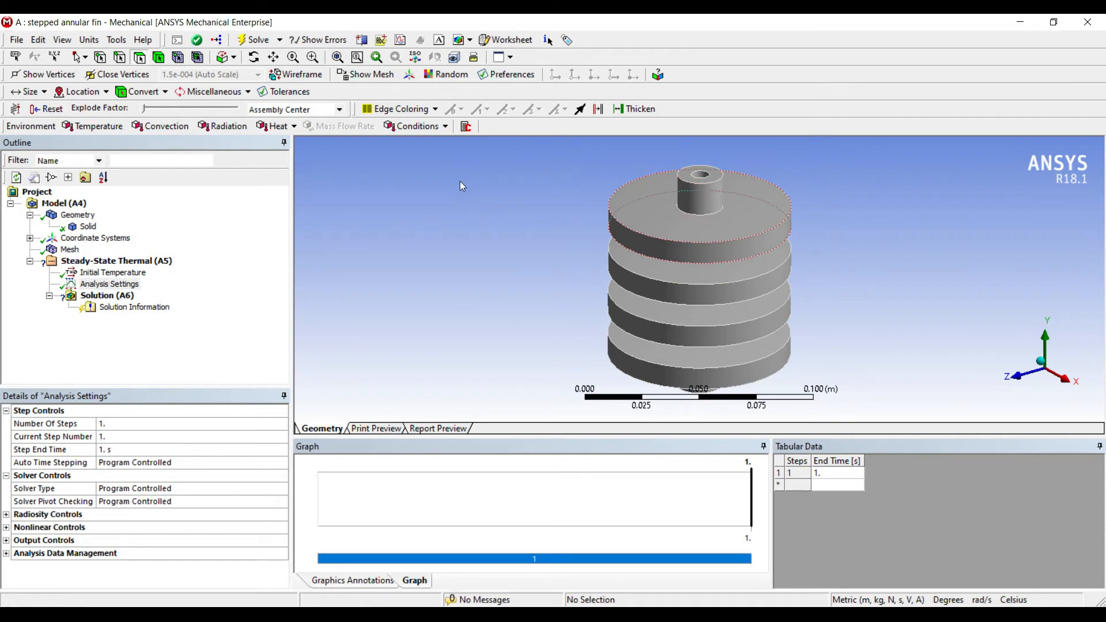
{"action": "left_click", "coordinate": [560, 161]}
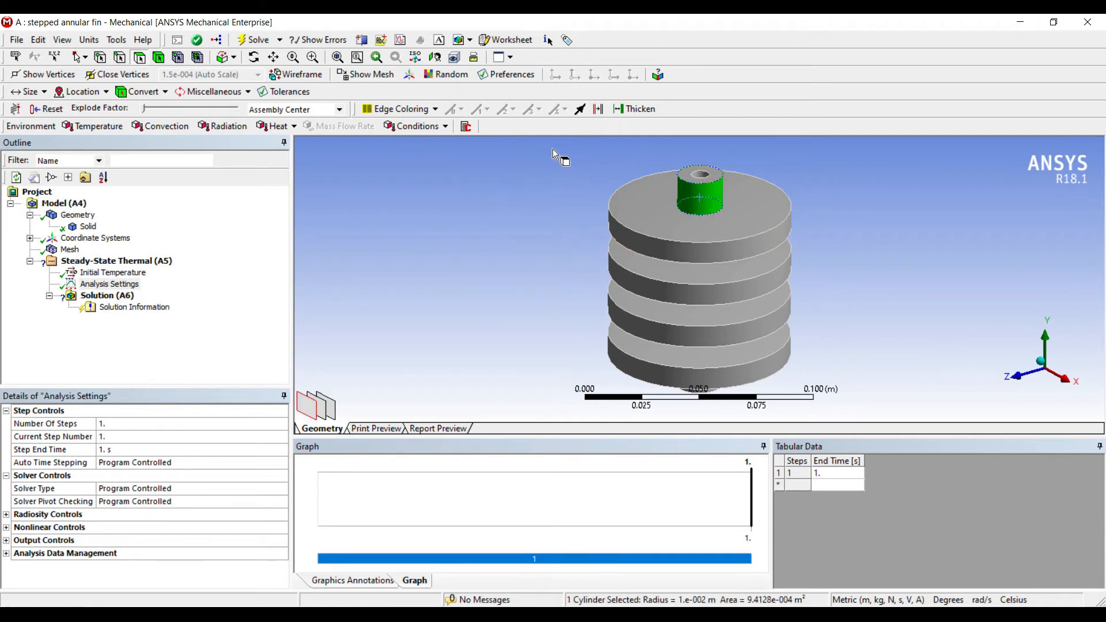
{"action": "left_click", "coordinate": [555, 147], "text": "ctrl"}
{"action": "left_click", "coordinate": [563, 143], "text": "ctrl"}
{"action": "middle_click_drag", "start_coordinate": [575, 144], "coordinate": [563, 180]}
{"action": "left_click", "coordinate": [567, 225], "text": "ctrl"}
{"action": "left_click", "coordinate": [577, 269], "text": "ctrl"}
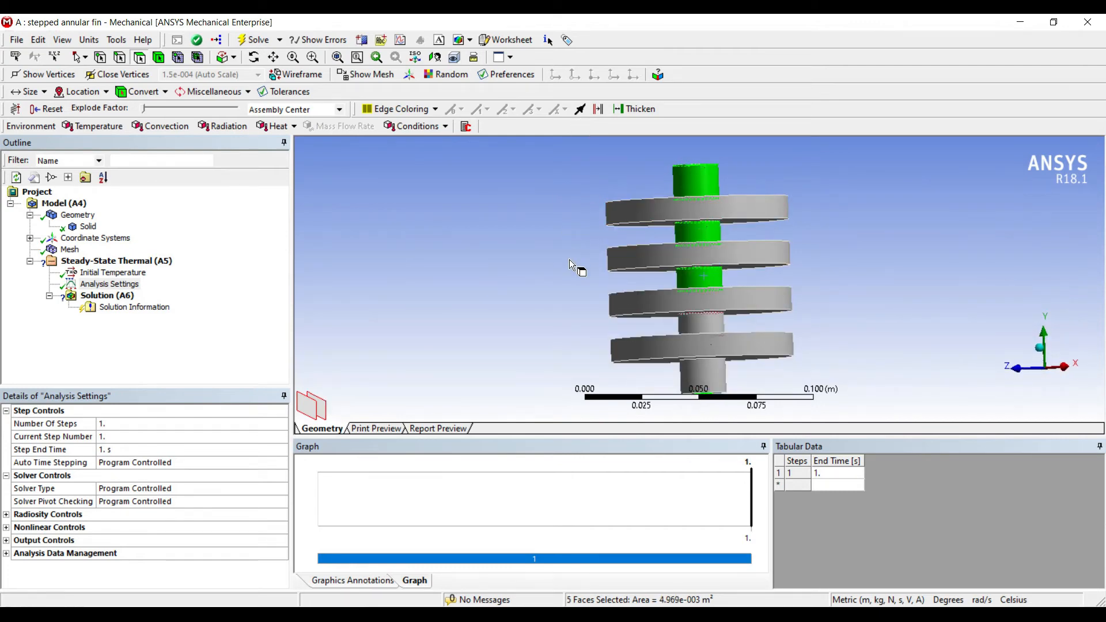
{"action": "left_click", "coordinate": [582, 294], "text": "ctrl"}
{"action": "left_click", "coordinate": [578, 314], "text": "ctrl"}
{"action": "middle_click_drag", "start_coordinate": [588, 283], "coordinate": [589, 264]}
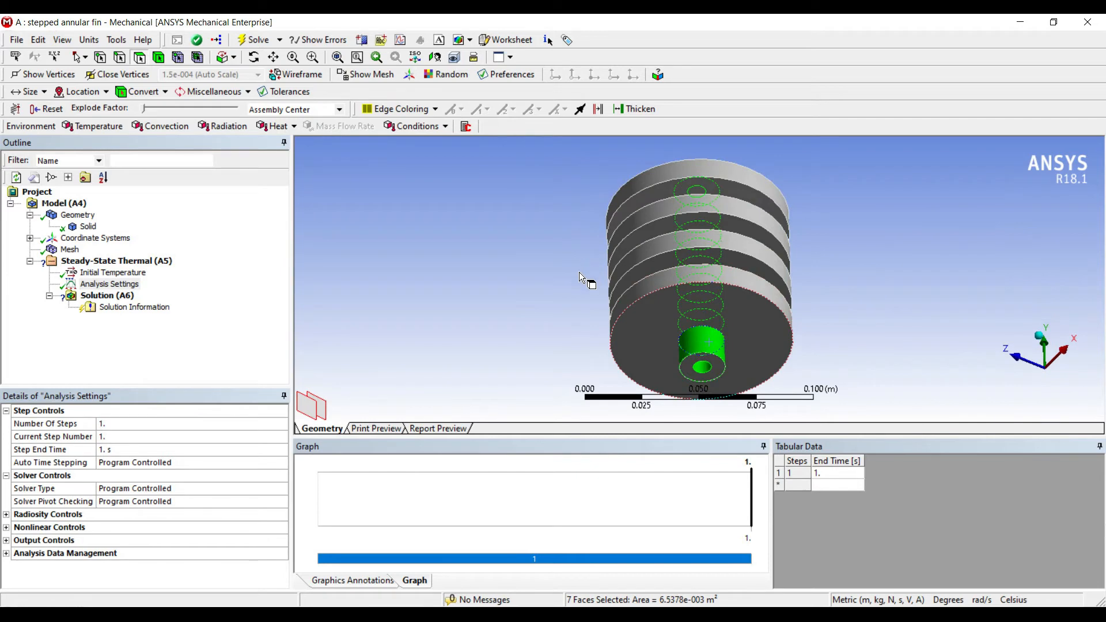
{"action": "left_click", "coordinate": [576, 295], "text": "ctrl"}
{"action": "middle_click_drag", "start_coordinate": [577, 218], "coordinate": [573, 169]}
{"action": "right_click", "coordinate": [577, 159]}
{"action": "mouse_move", "coordinate": [577, 161]}
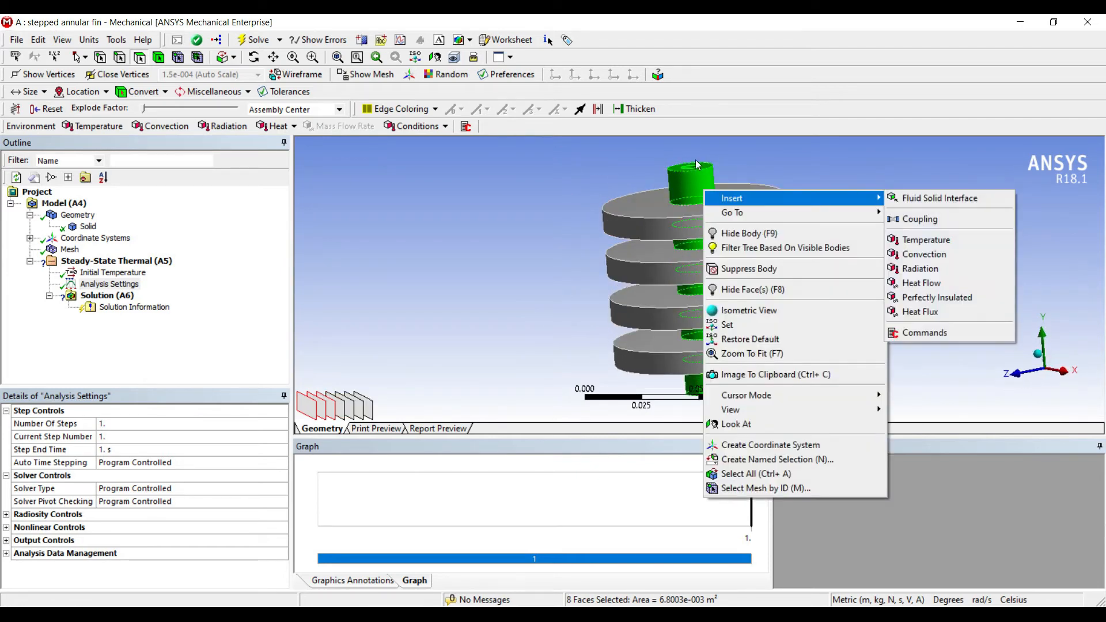
{"action": "left_click", "coordinate": [739, 197]}
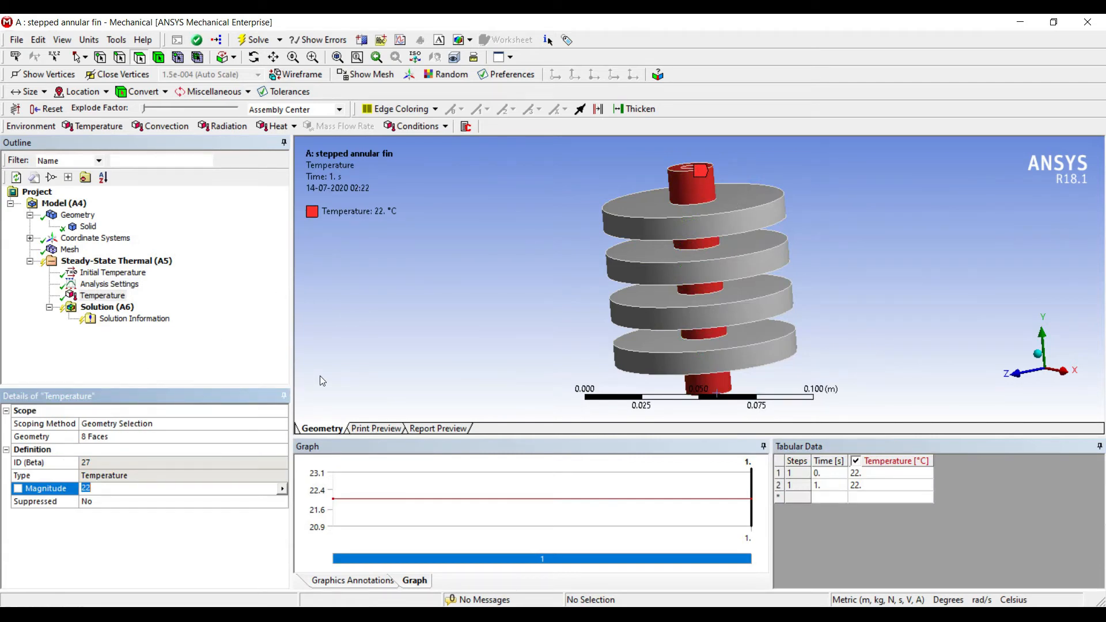
{"action": "key", "text": "Return"}
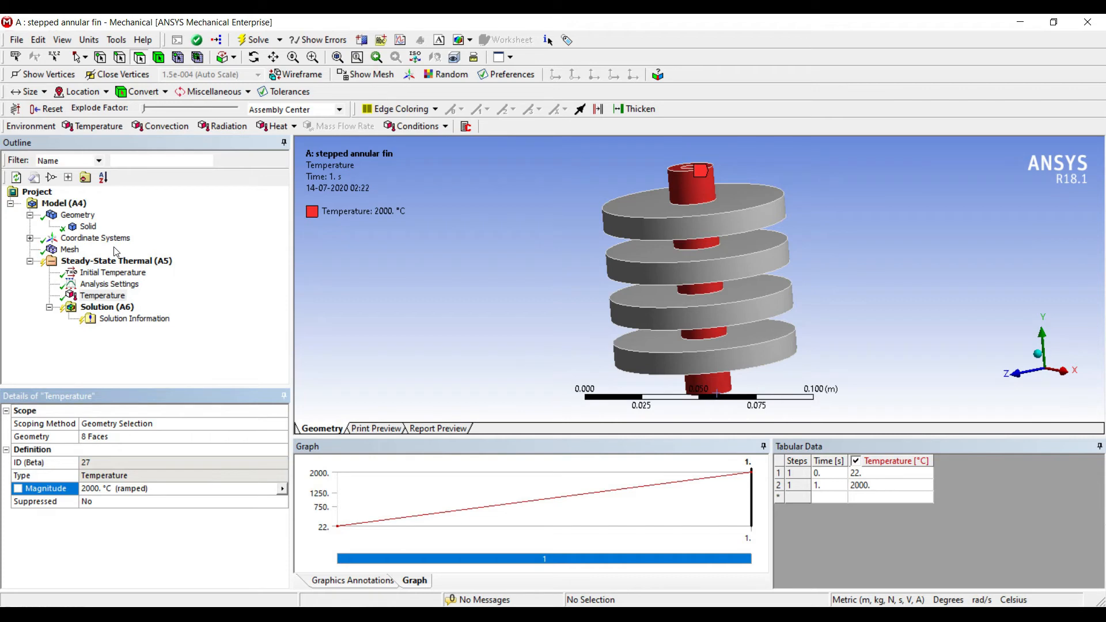
Step: Apply a 27 °C temperature to the outer cylindrical rims of all four fins
{"action": "left_click", "coordinate": [690, 229]}
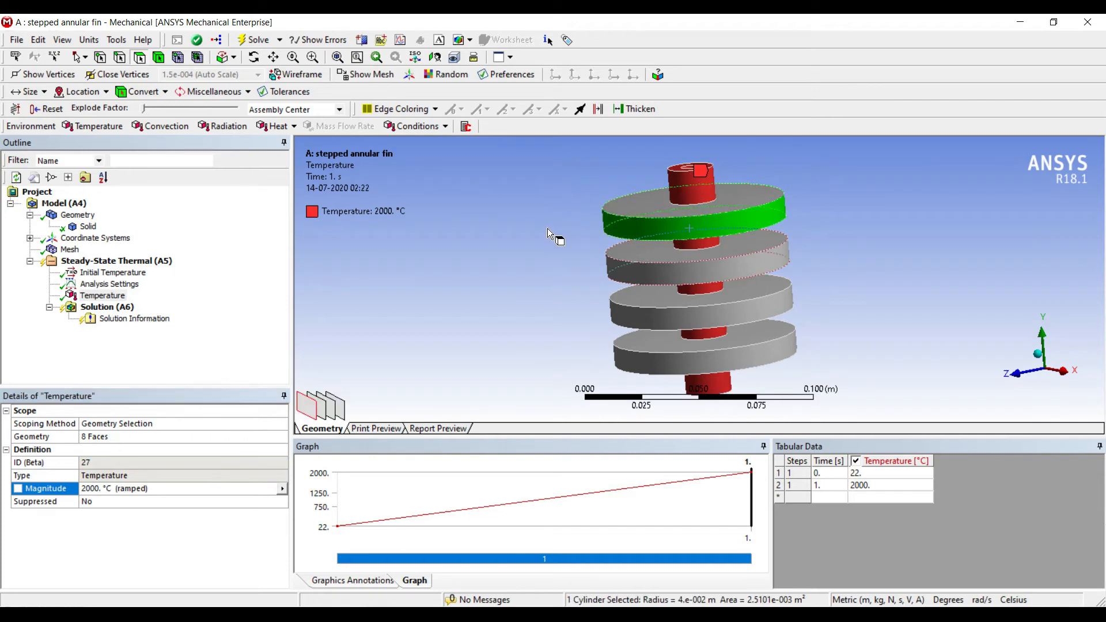
{"action": "left_click", "coordinate": [691, 265], "text": "ctrl"}
{"action": "left_click", "coordinate": [691, 321], "text": "ctrl"}
{"action": "left_click", "coordinate": [695, 360], "text": "ctrl"}
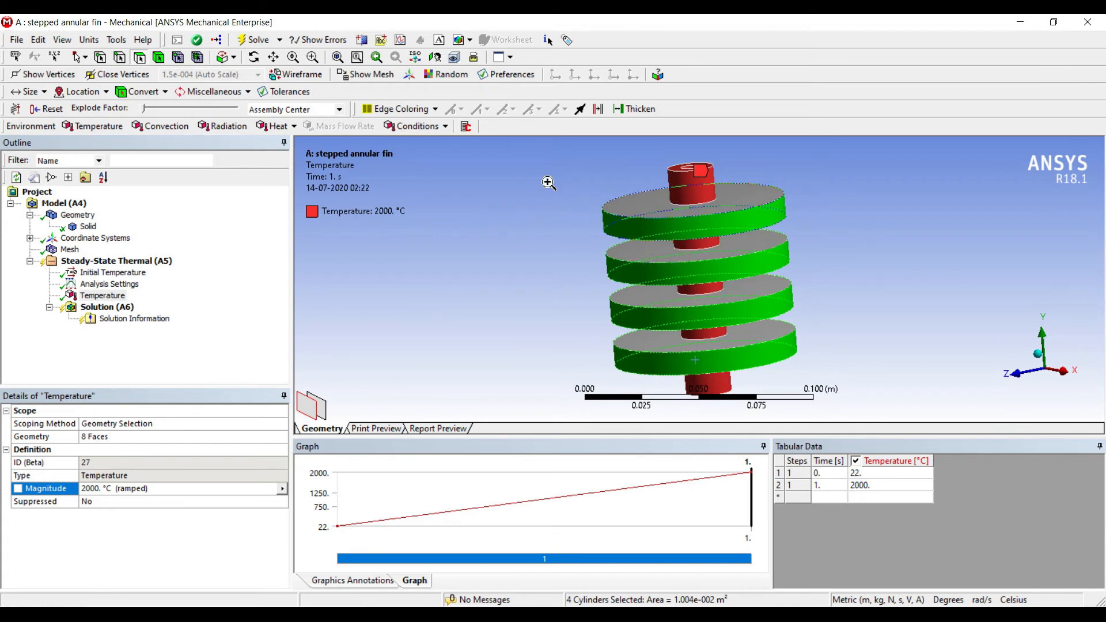
{"action": "right_click", "coordinate": [686, 225]}
{"action": "mouse_move", "coordinate": [744, 233]}
{"action": "left_click", "coordinate": [908, 274]}
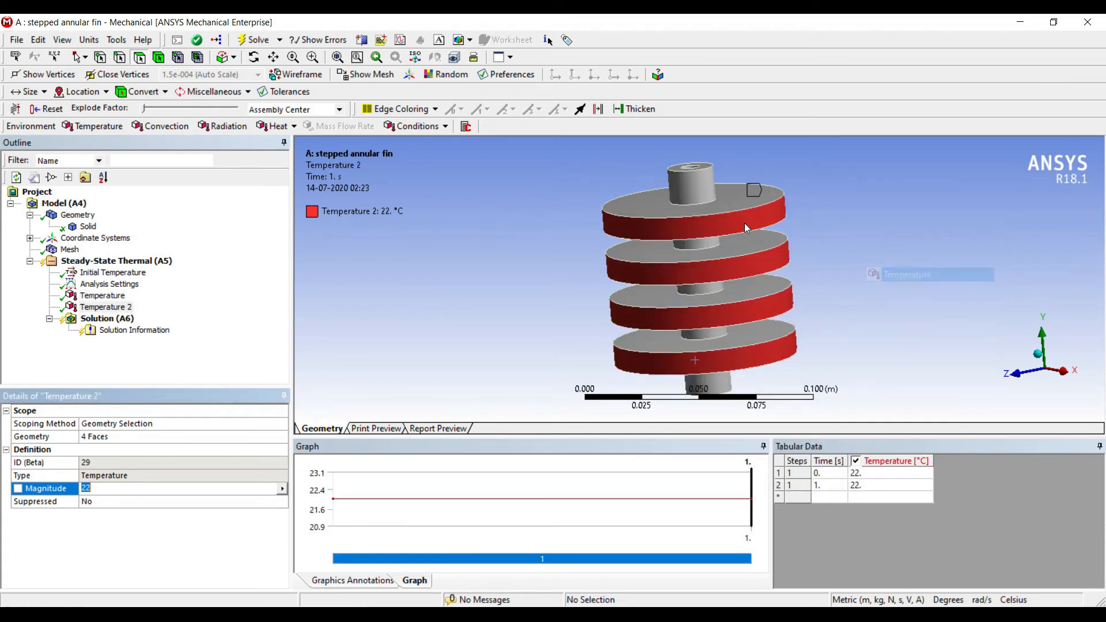
{"action": "left_click", "coordinate": [86, 488]}
{"action": "type", "text": "27"}
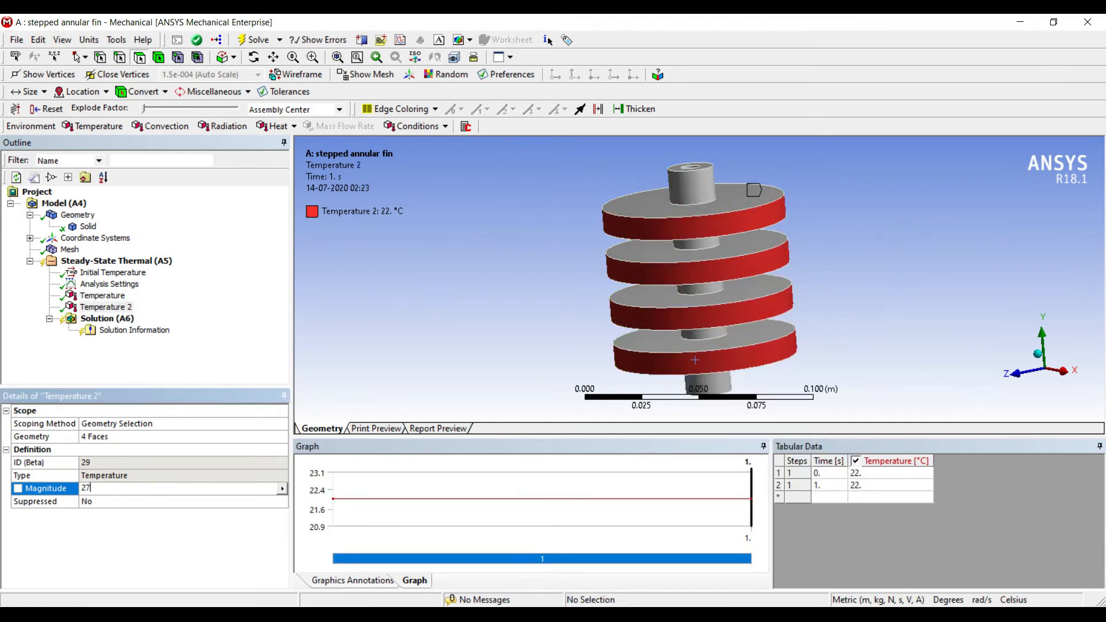
{"action": "key", "text": "Return"}
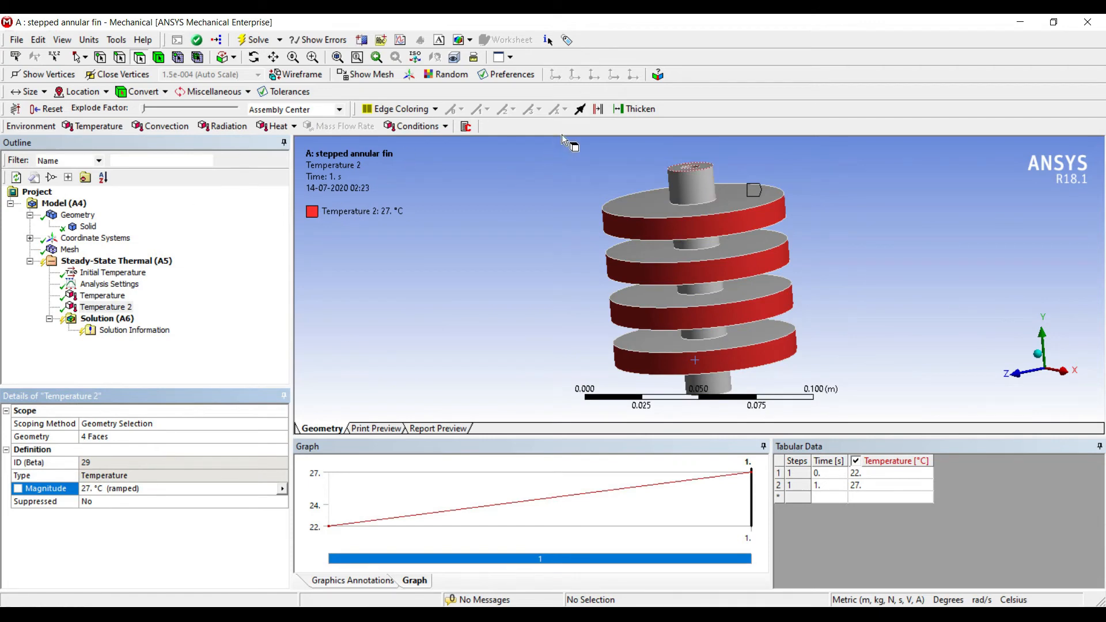
Step: Apply convection with a 5 W/m²·°C film coefficient to the upper, lower and rim faces of all four fins
{"action": "left_click", "coordinate": [649, 206]}
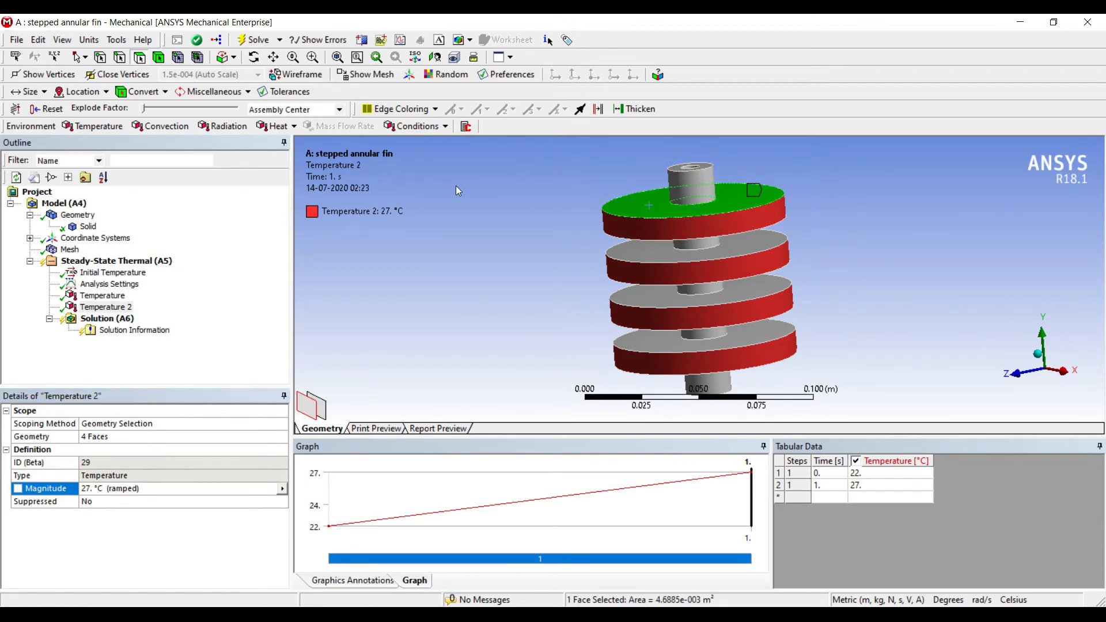
{"action": "left_click", "coordinate": [651, 233], "text": "ctrl"}
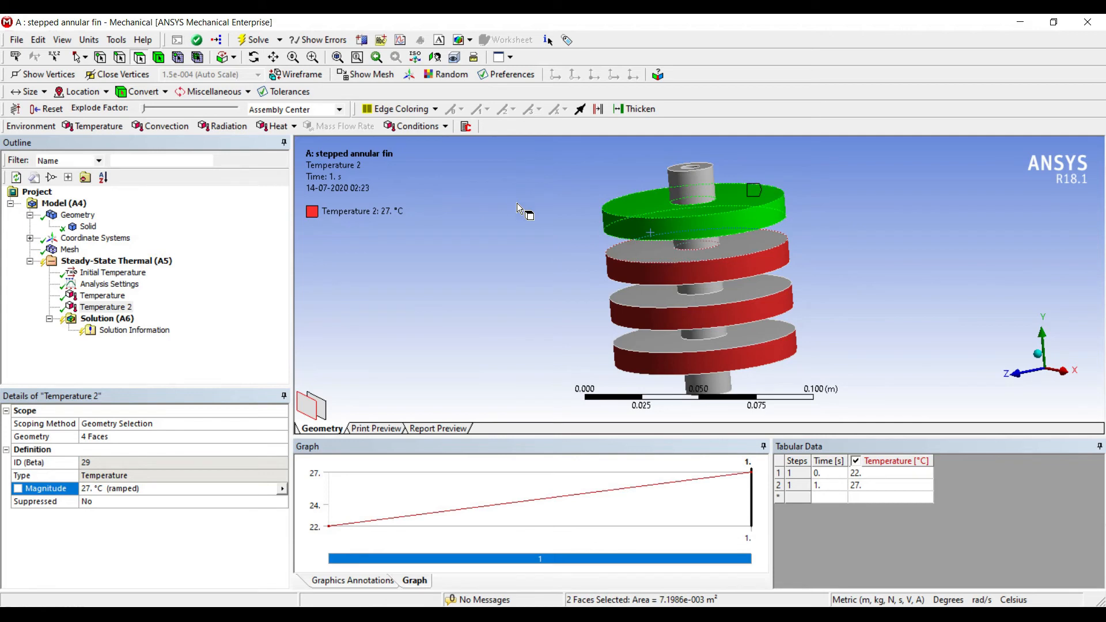
{"action": "middle_click_drag", "start_coordinate": [531, 198], "coordinate": [525, 161]}
{"action": "left_click", "coordinate": [654, 189], "text": "ctrl"}
{"action": "left_click", "coordinate": [647, 219], "text": "ctrl"}
{"action": "left_click", "coordinate": [646, 238], "text": "ctrl"}
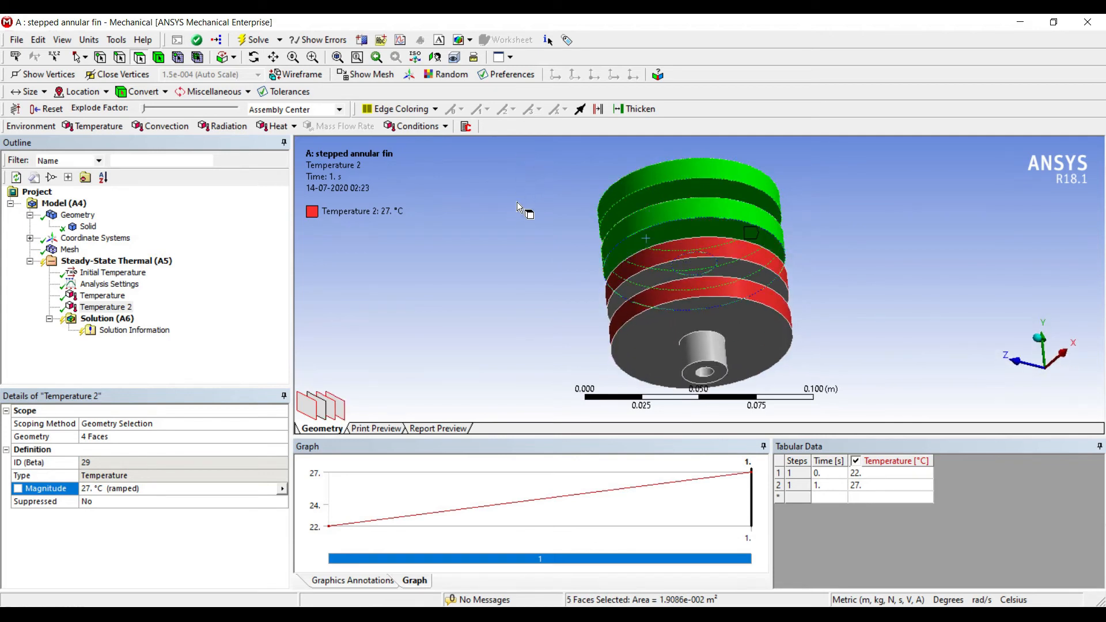
{"action": "left_click", "coordinate": [648, 262], "text": "ctrl"}
{"action": "left_click", "coordinate": [649, 288], "text": "ctrl"}
{"action": "left_click", "coordinate": [651, 305], "text": "ctrl"}
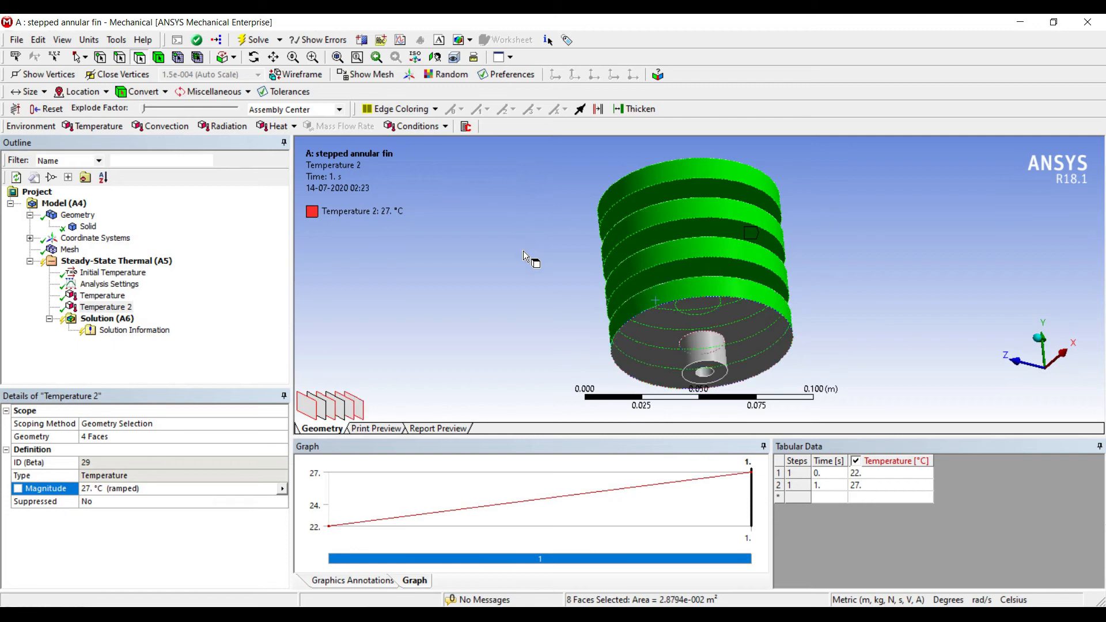
{"action": "left_click", "coordinate": [656, 324], "text": "ctrl"}
{"action": "middle_click_drag", "start_coordinate": [580, 236], "coordinate": [583, 280]}
{"action": "left_click", "coordinate": [707, 352], "text": "ctrl"}
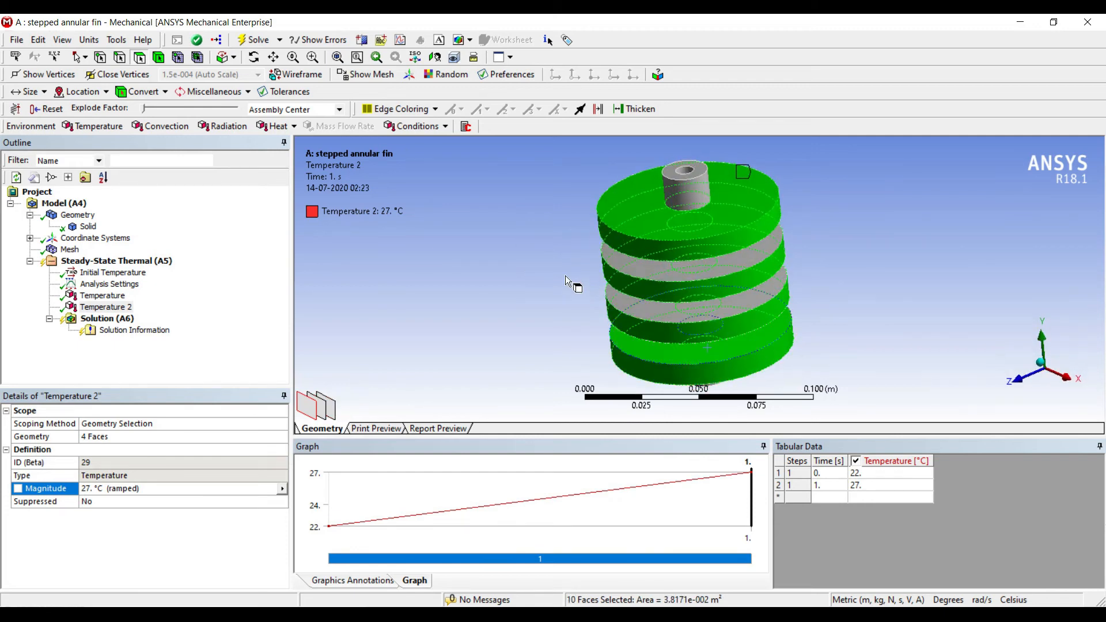
{"action": "left_click", "coordinate": [712, 312], "text": "ctrl"}
{"action": "left_click", "coordinate": [707, 271], "text": "ctrl"}
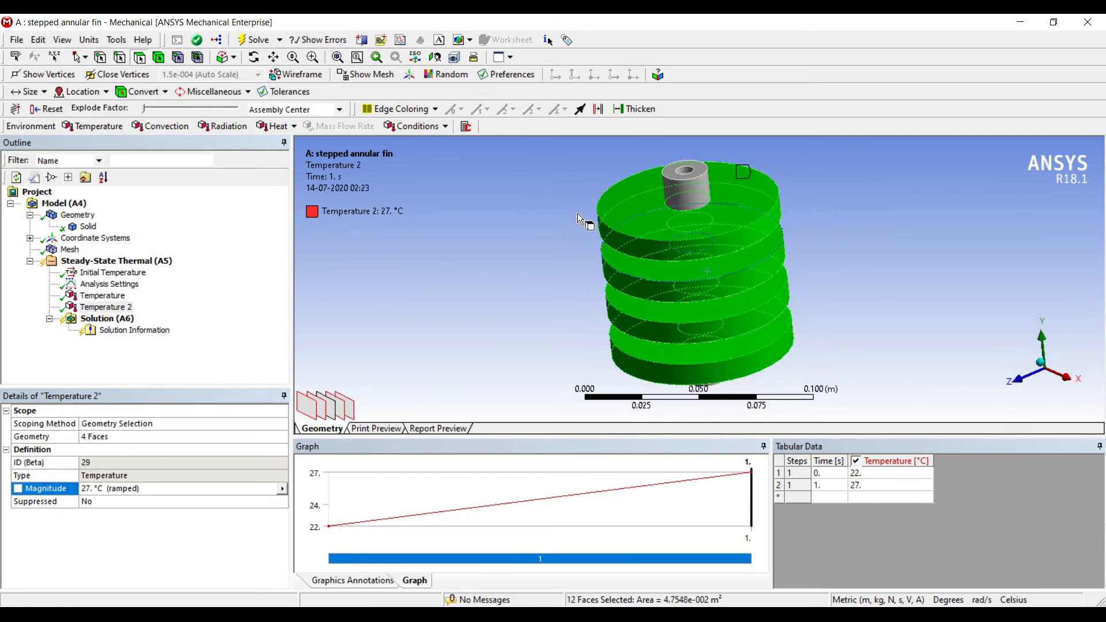
{"action": "right_click", "coordinate": [723, 265]}
{"action": "mouse_move", "coordinate": [766, 273]}
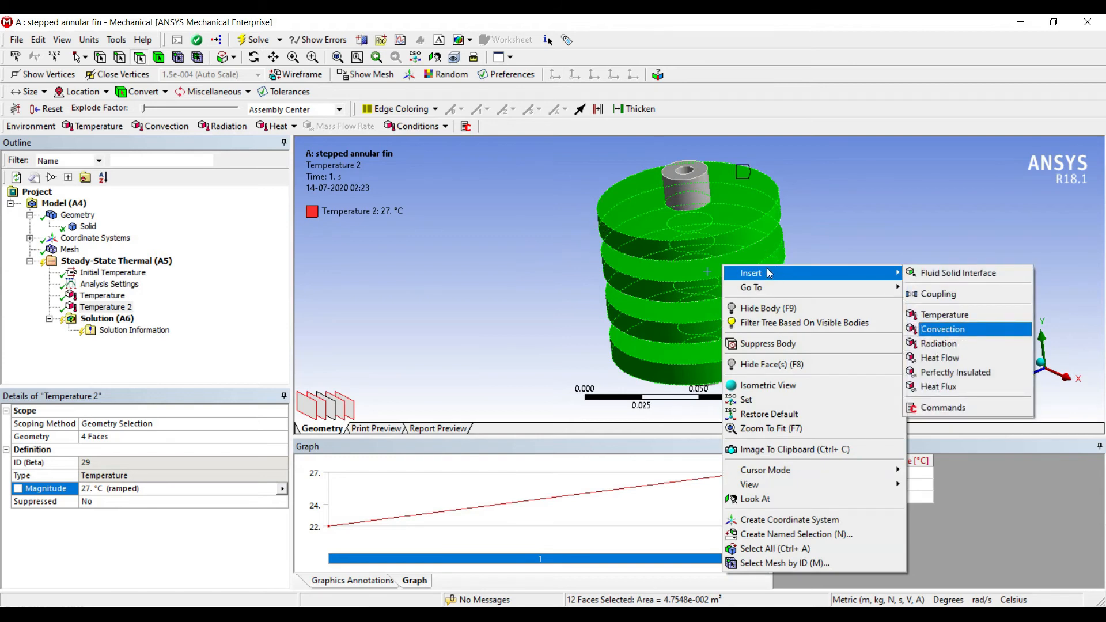
{"action": "left_click", "coordinate": [928, 330]}
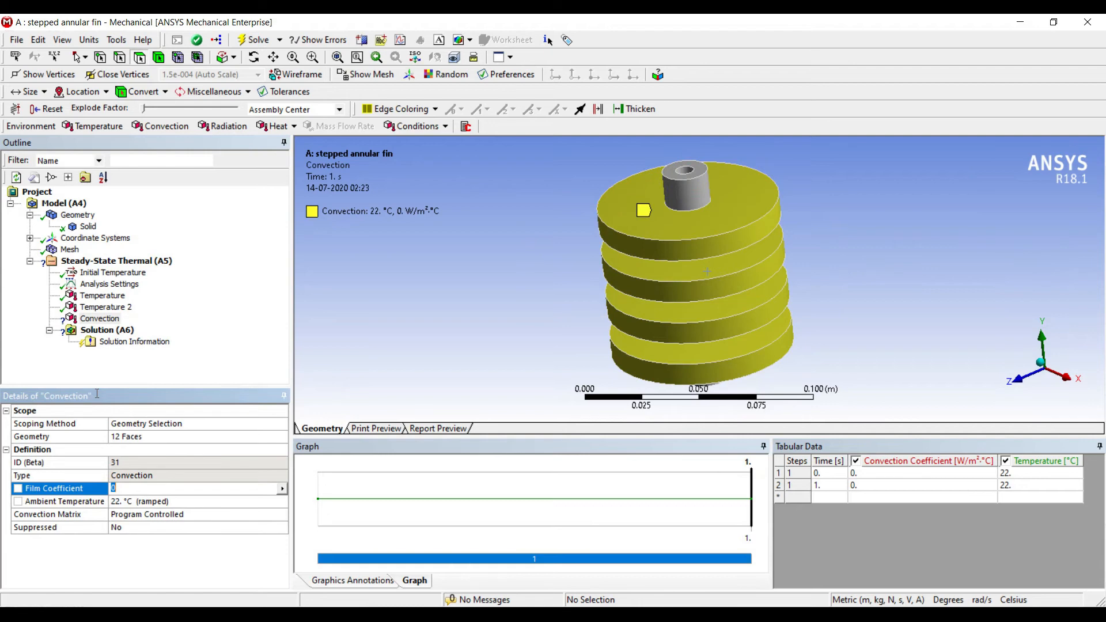
{"action": "type", "text": "5"}
{"action": "key", "text": "Return"}
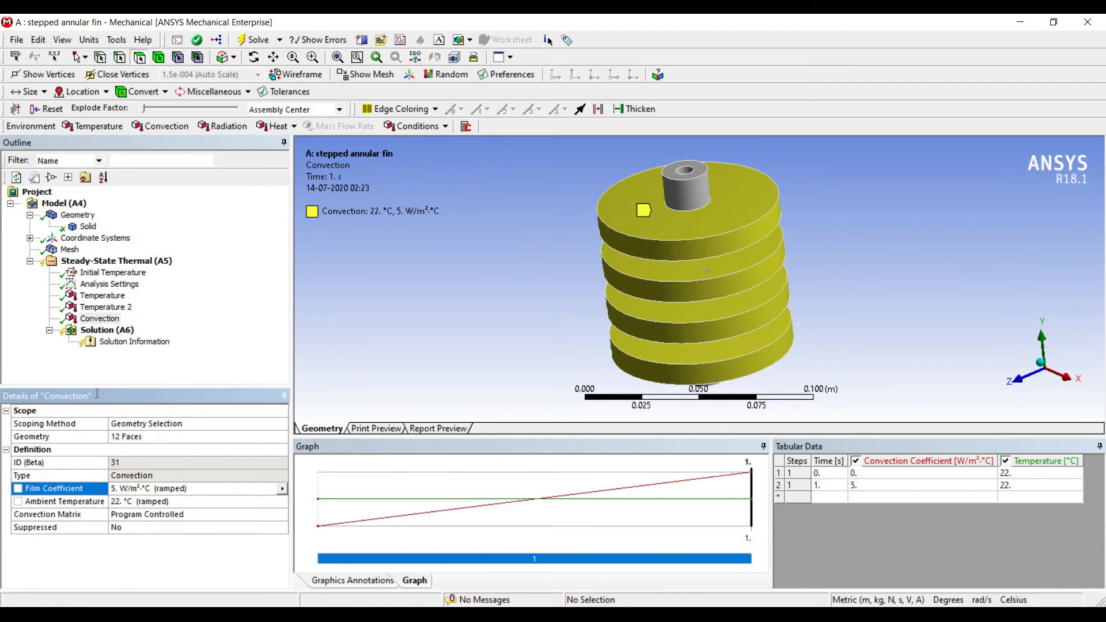
Step: Add Temperature and Total Heat Flux results for all bodies to the solution and solve the analysis
{"action": "left_click", "coordinate": [106, 330]}
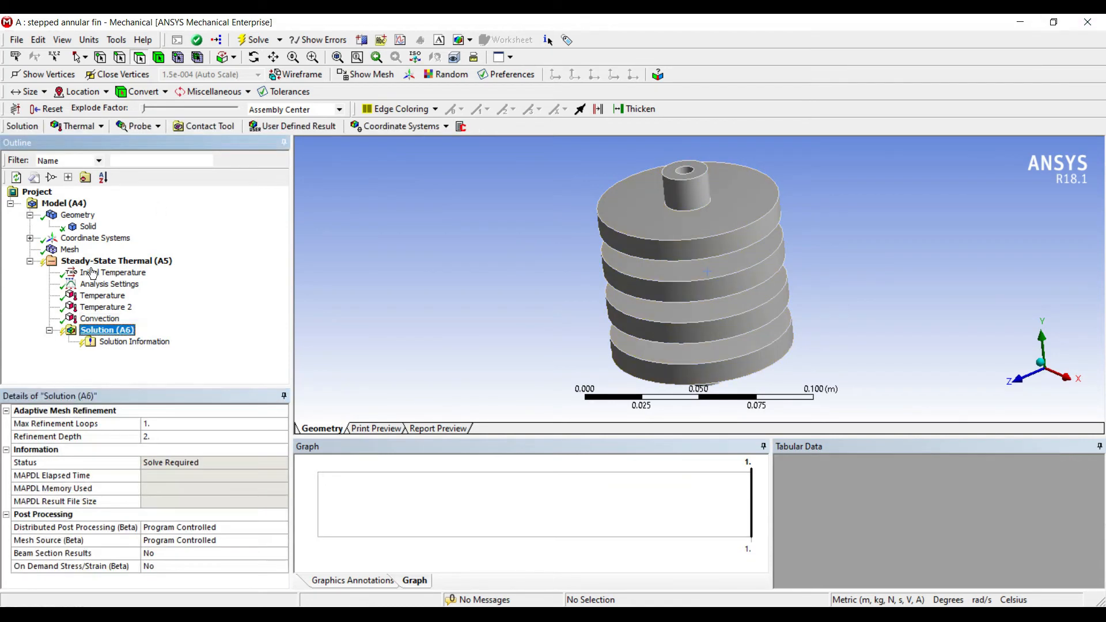
{"action": "right_click", "coordinate": [124, 330]}
{"action": "mouse_move", "coordinate": [214, 340]}
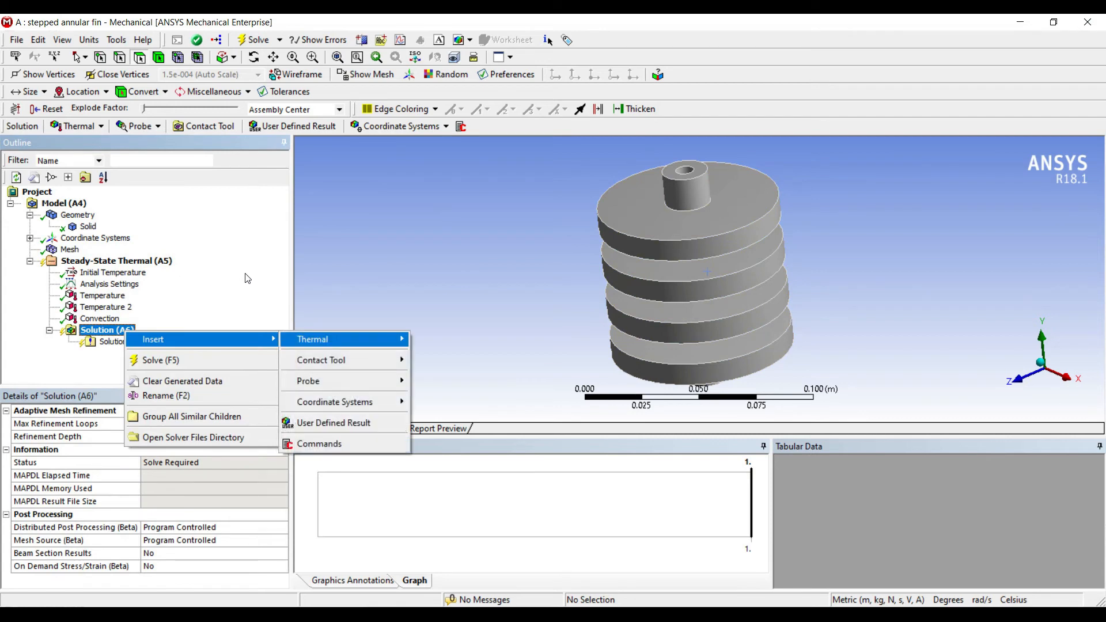
{"action": "mouse_move", "coordinate": [323, 340]}
{"action": "left_click", "coordinate": [449, 339]}
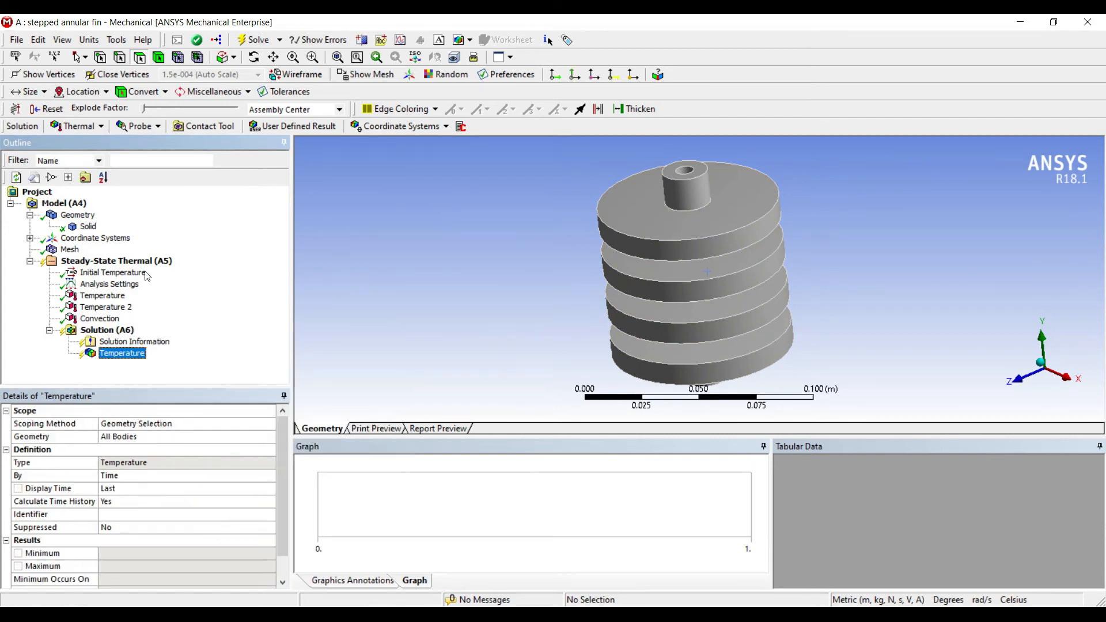
{"action": "right_click", "coordinate": [124, 330]}
{"action": "mouse_move", "coordinate": [254, 336]}
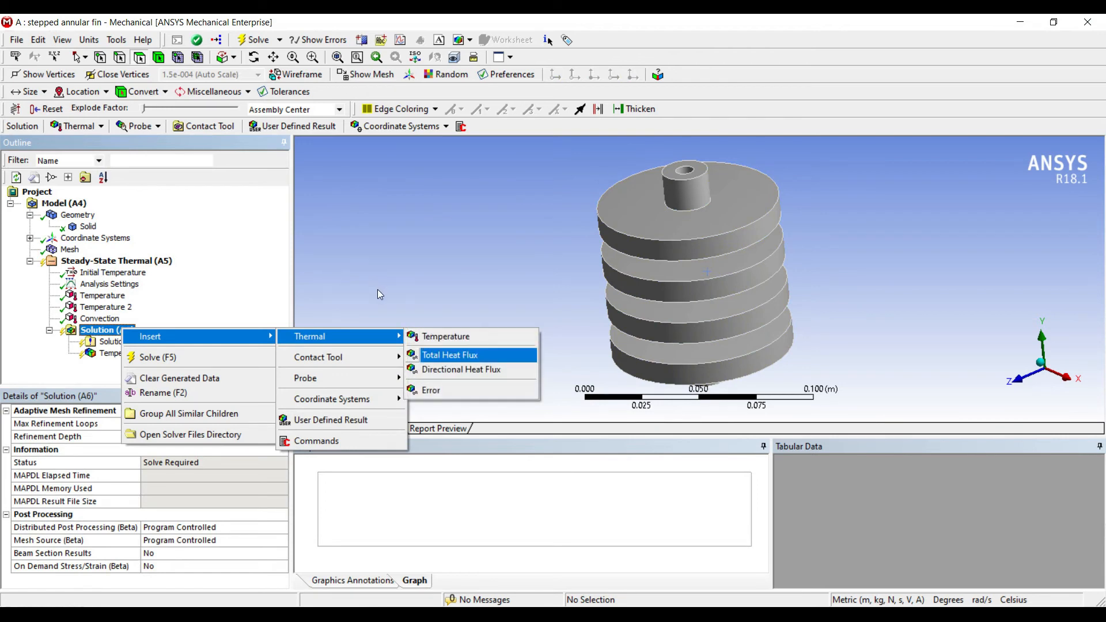
{"action": "left_click", "coordinate": [449, 355]}
{"action": "left_click", "coordinate": [112, 331]}
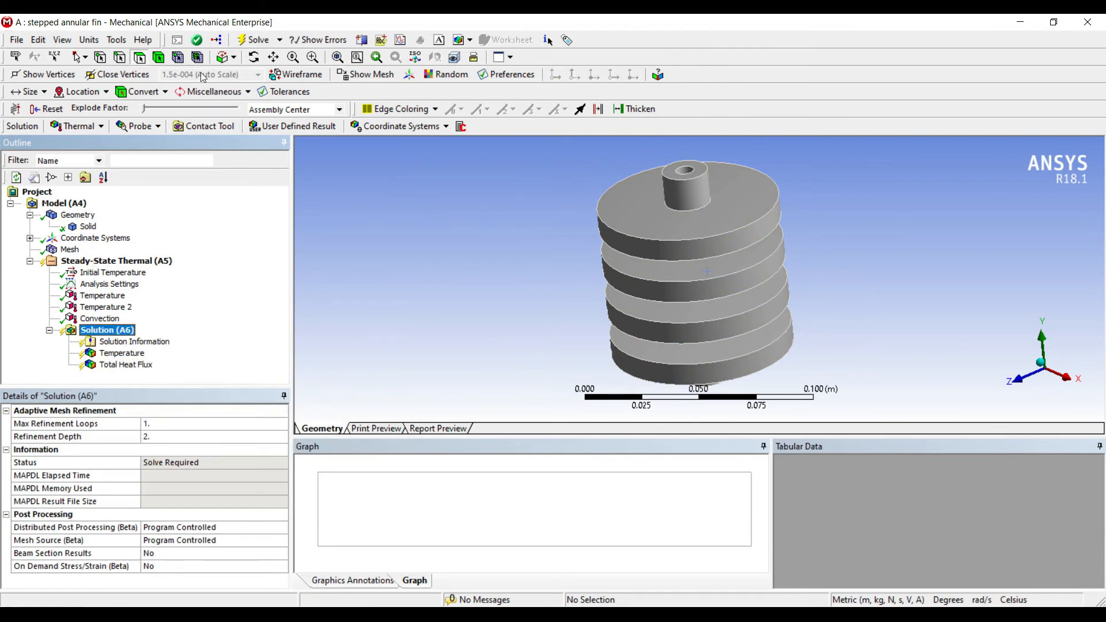
{"action": "left_click", "coordinate": [256, 40]}
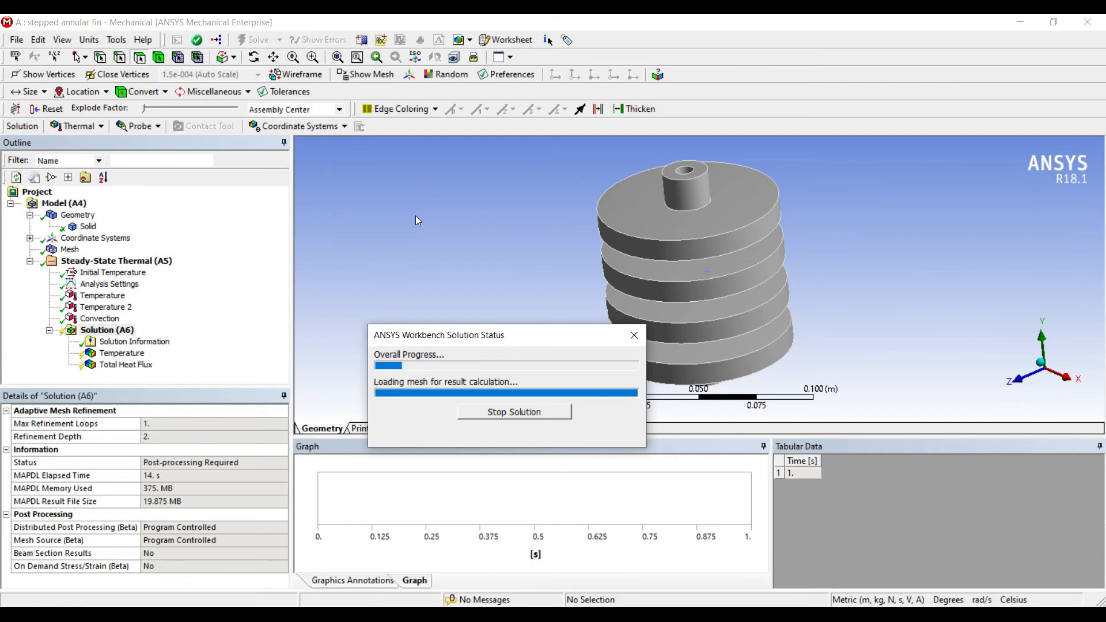
Step: Display the temperature result on the fin model and turn on its maximum and minimum labels
{"action": "left_click", "coordinate": [121, 353]}
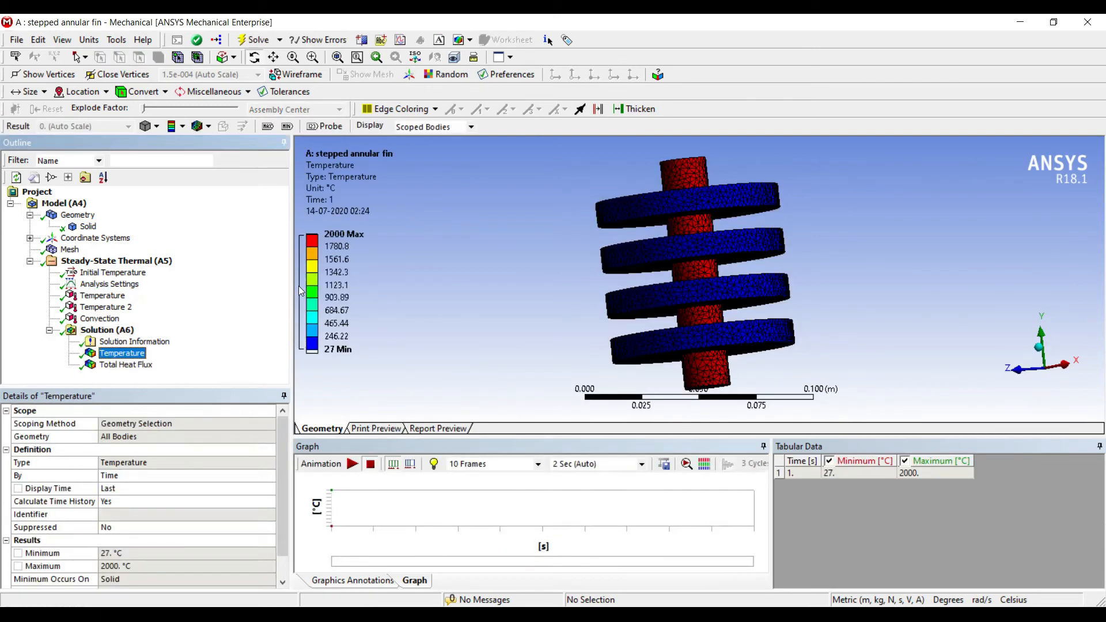
{"action": "middle_click_drag", "start_coordinate": [598, 210], "coordinate": [573, 218]}
{"action": "scroll", "coordinate": [593, 229], "scroll_direction": "up", "scroll_amount": 3}
{"action": "left_click", "coordinate": [268, 127]}
{"action": "left_click", "coordinate": [288, 127]}
Step: Examine the temperature distribution from the central tube to the fin rims from several angles and distances
{"action": "mouse_move", "coordinate": [564, 169]}
{"action": "left_mouse_down"}
{"action": "mouse_move", "coordinate": [565, 132]}
{"action": "mouse_move", "coordinate": [558, 174]}
{"action": "left_mouse_up"}
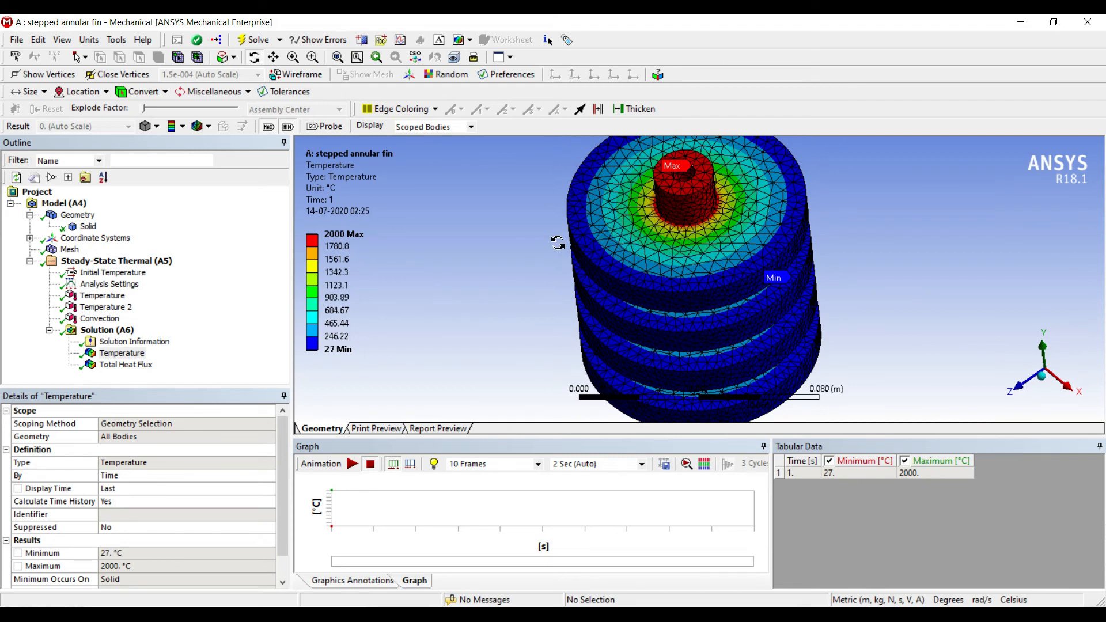
{"action": "left_click_drag", "start_coordinate": [536, 184], "coordinate": [580, 206]}
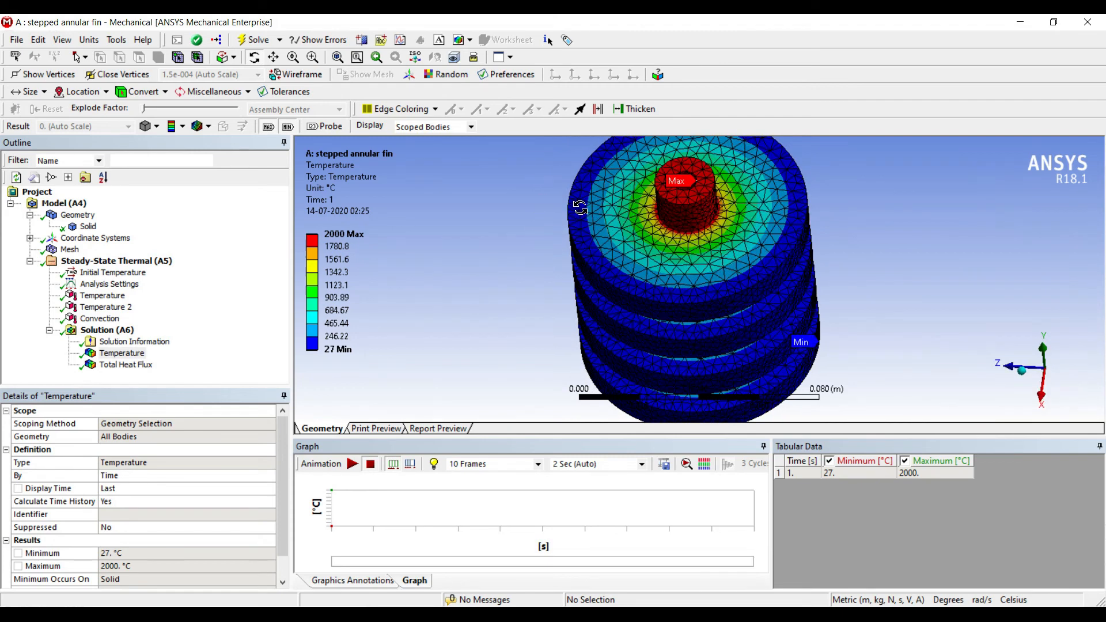
{"action": "scroll", "coordinate": [580, 206], "scroll_direction": "up", "scroll_amount": 1}
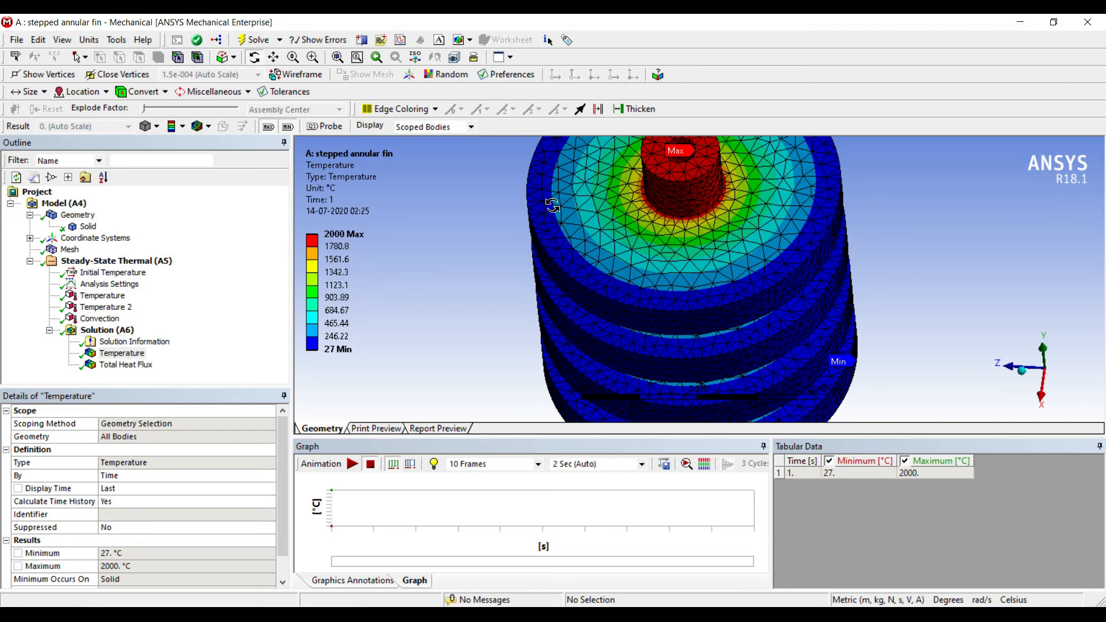
{"action": "mouse_move", "coordinate": [543, 200]}
{"action": "left_mouse_down"}
{"action": "mouse_move", "coordinate": [553, 160]}
{"action": "mouse_move", "coordinate": [556, 198]}
{"action": "left_mouse_up"}
{"action": "scroll", "coordinate": [556, 198], "scroll_direction": "down", "scroll_amount": 3}
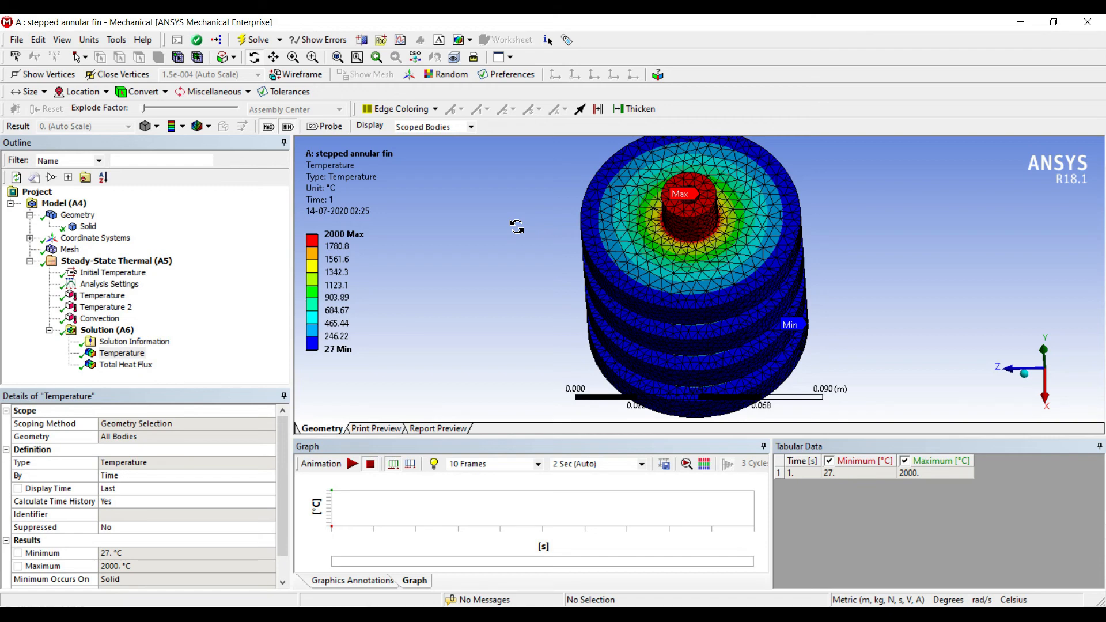
{"action": "left_click_drag", "start_coordinate": [517, 226], "coordinate": [576, 188]}
{"action": "scroll", "coordinate": [570, 195], "scroll_direction": "up", "scroll_amount": 3}
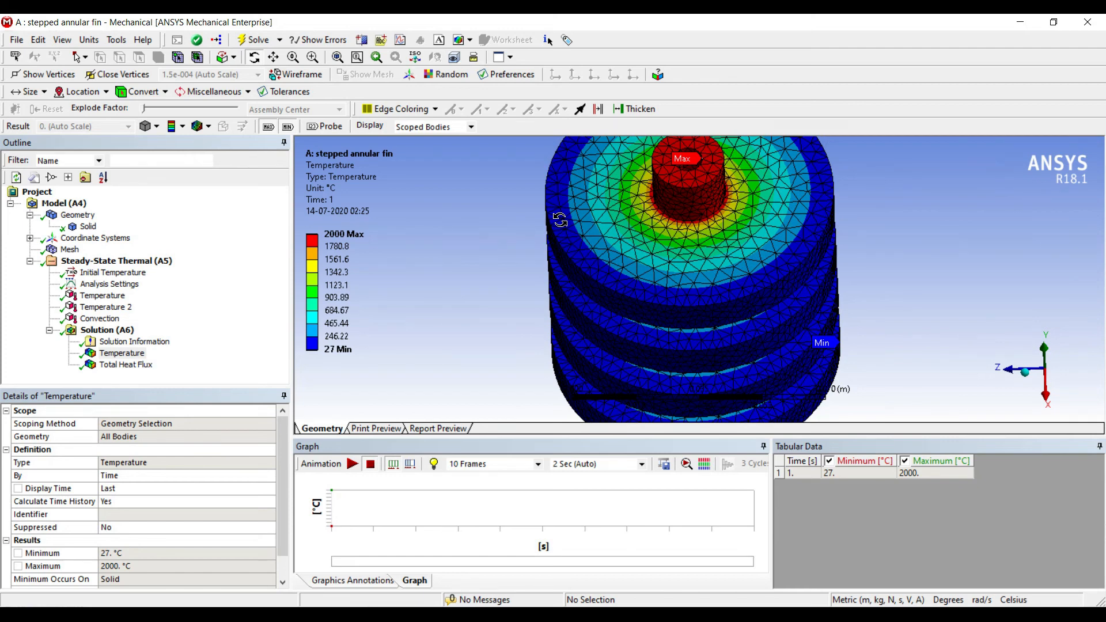
{"action": "left_click_drag", "start_coordinate": [560, 220], "coordinate": [576, 241]}
Step: Inspect the total heat flux result and play its animation, and return to the temperature result
{"action": "left_click", "coordinate": [126, 364]}
{"action": "scroll", "coordinate": [577, 241], "scroll_direction": "up", "scroll_amount": 3}
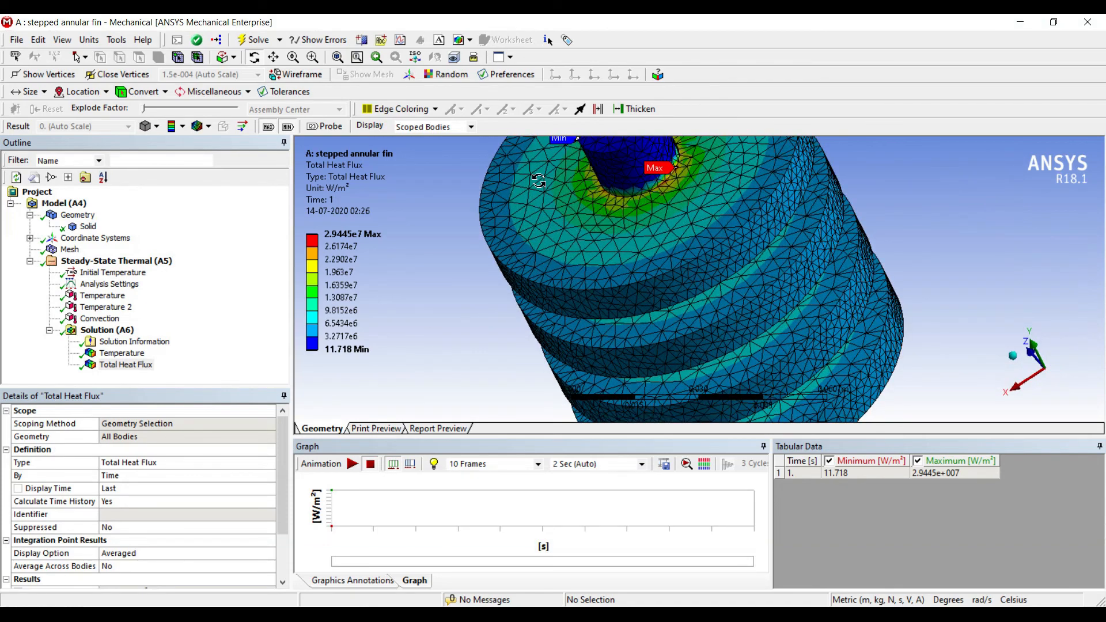
{"action": "left_click", "coordinate": [352, 464]}
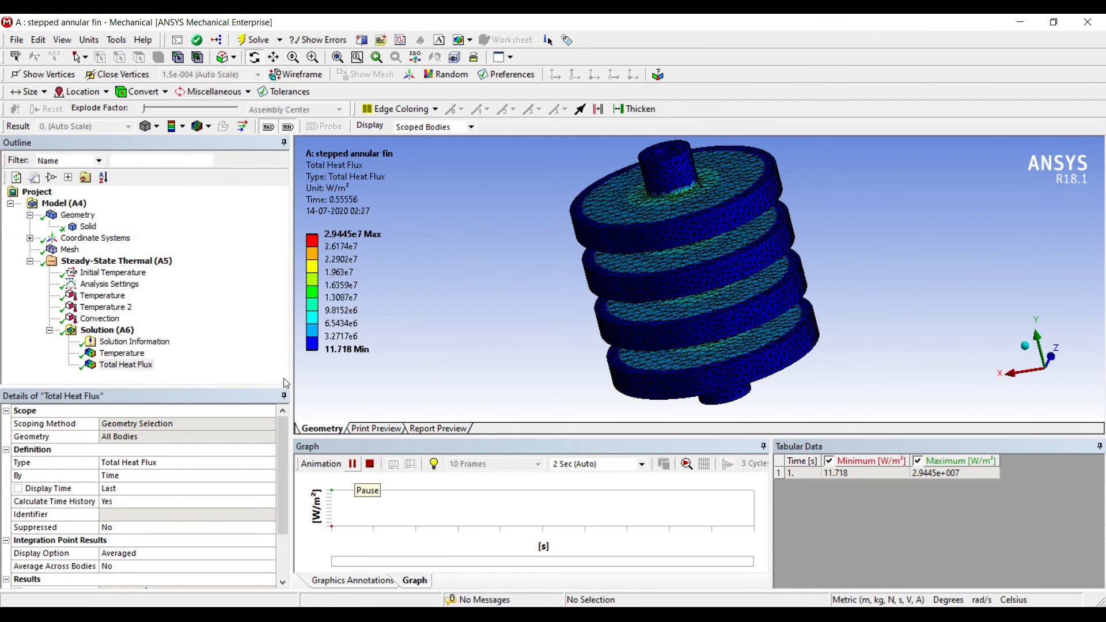
{"action": "left_click", "coordinate": [121, 353]}
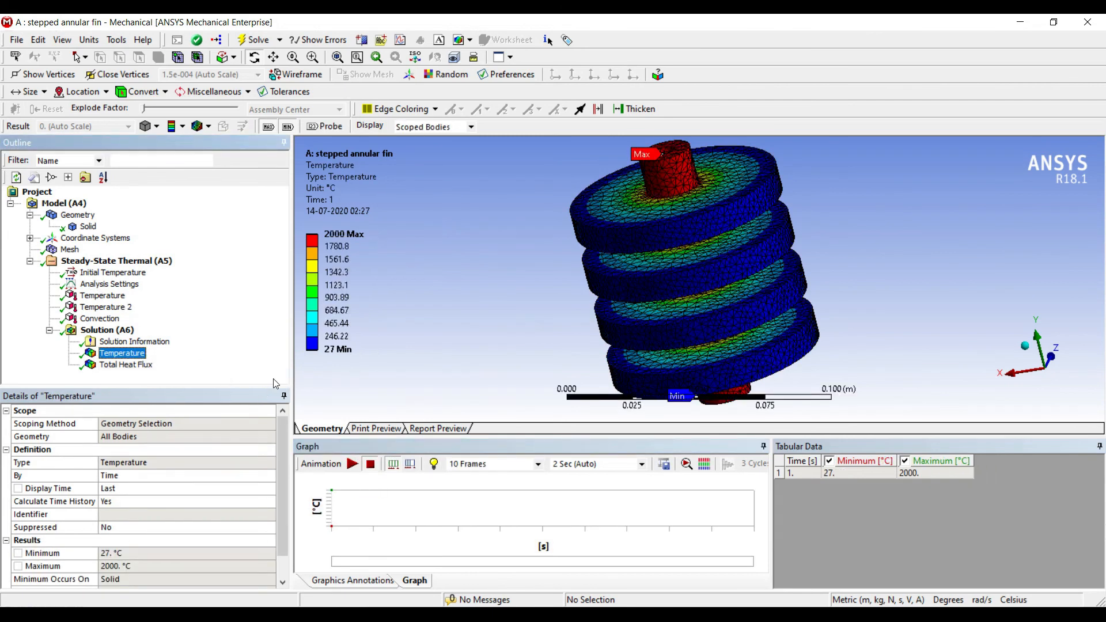